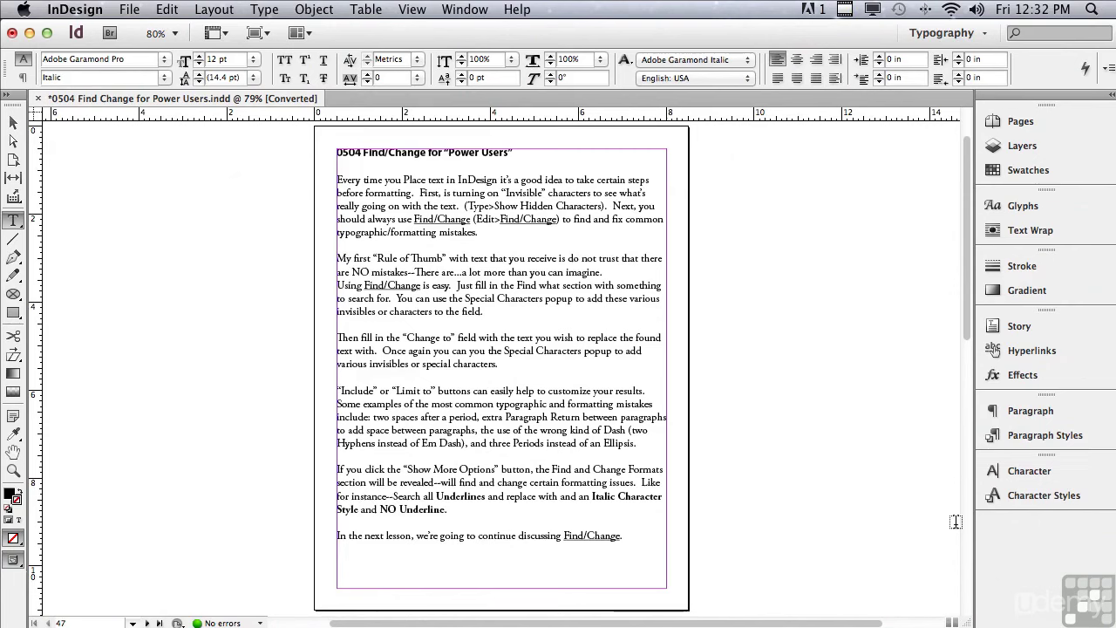
Show the hidden characters in the document text
{"action": "left_click", "coordinate": [206, 34]}
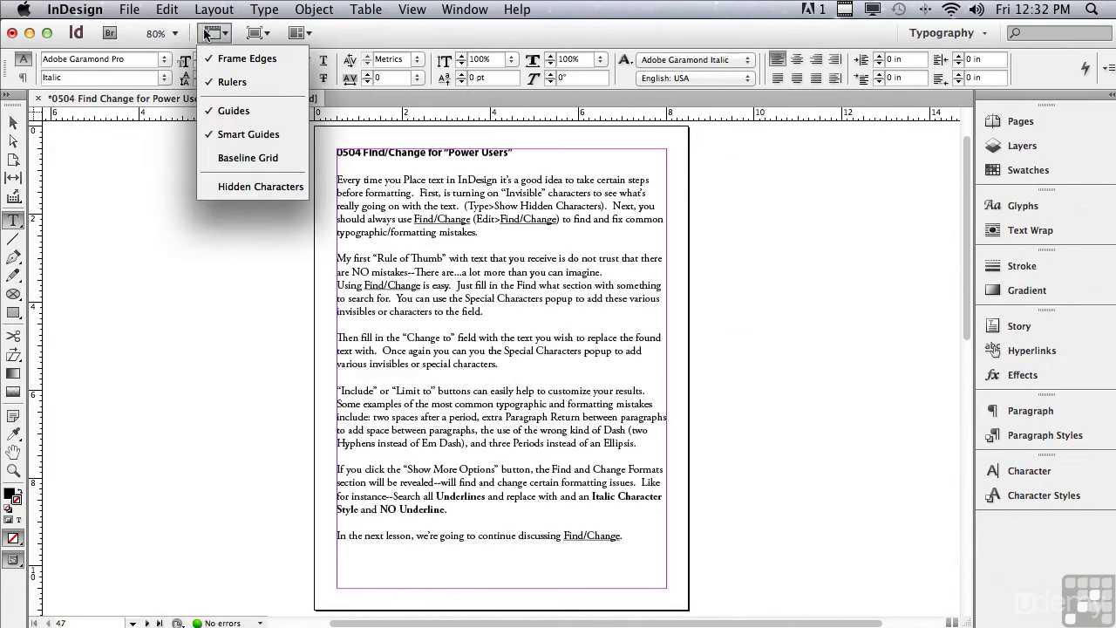
{"action": "left_click", "coordinate": [236, 186]}
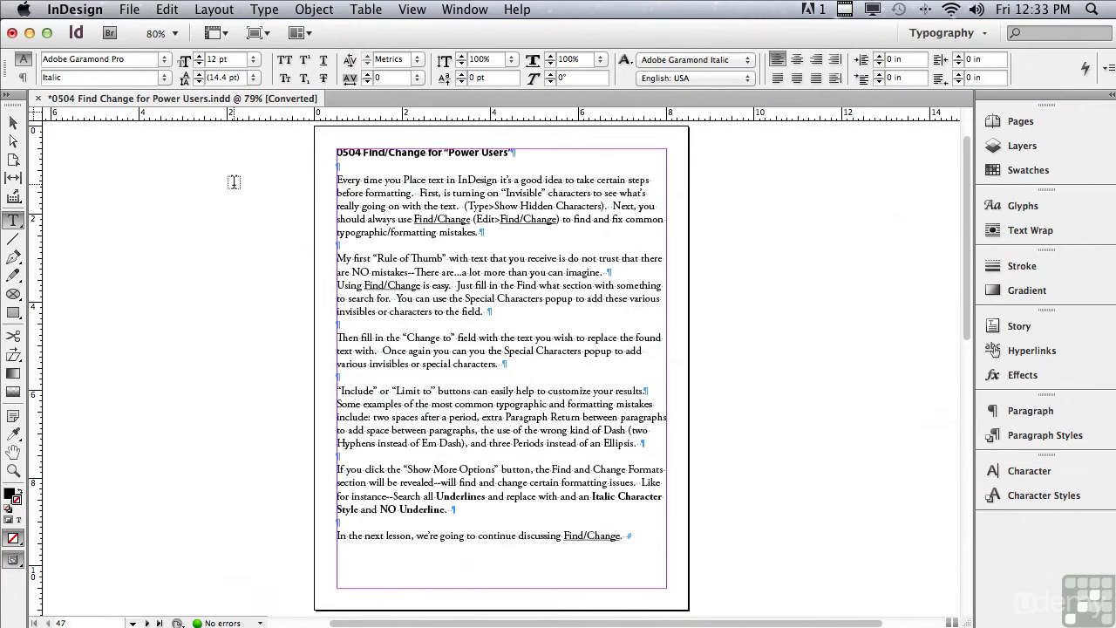
Open Find/Change, arrange it beside the page text, and clear both the find format and change format settings
{"action": "left_click", "coordinate": [167, 10]}
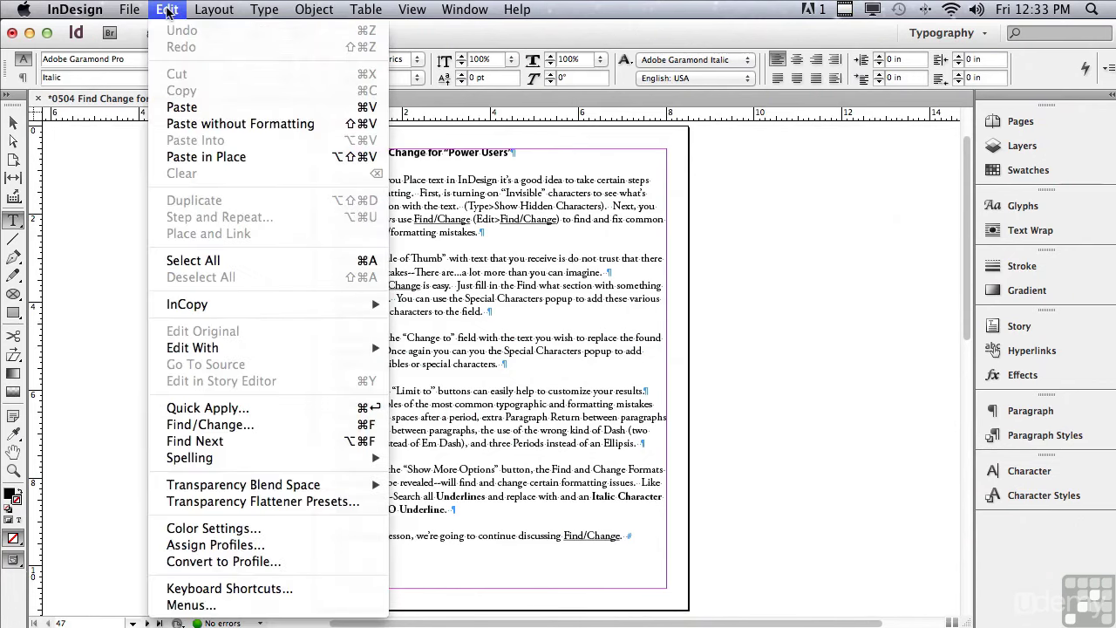
{"action": "left_click", "coordinate": [221, 426]}
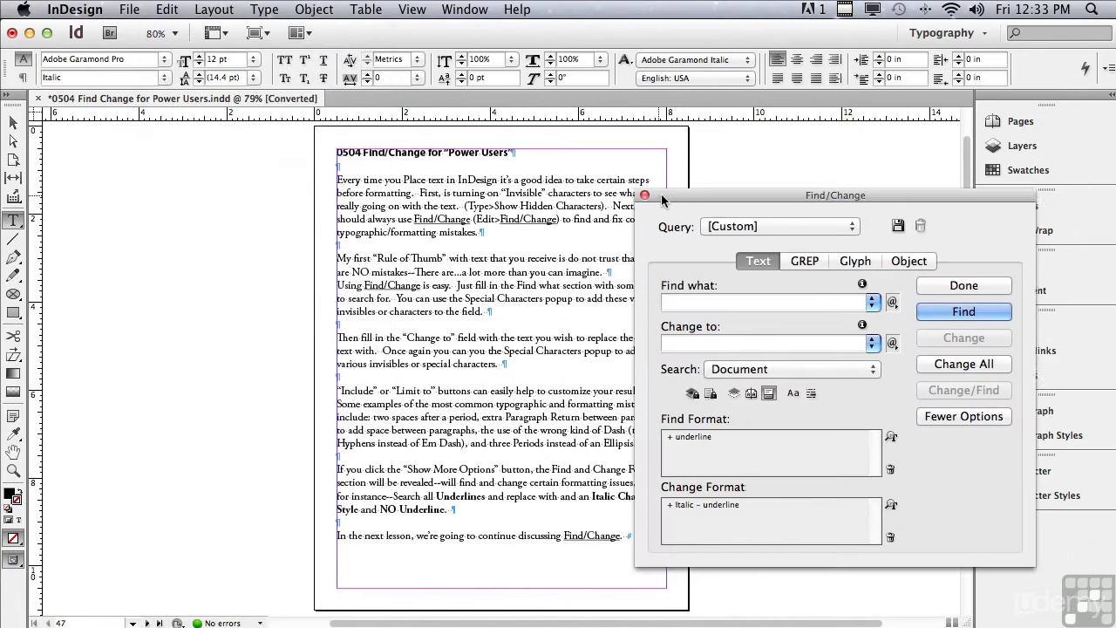
{"action": "left_click_drag", "start_coordinate": [662, 200], "coordinate": [722, 209]}
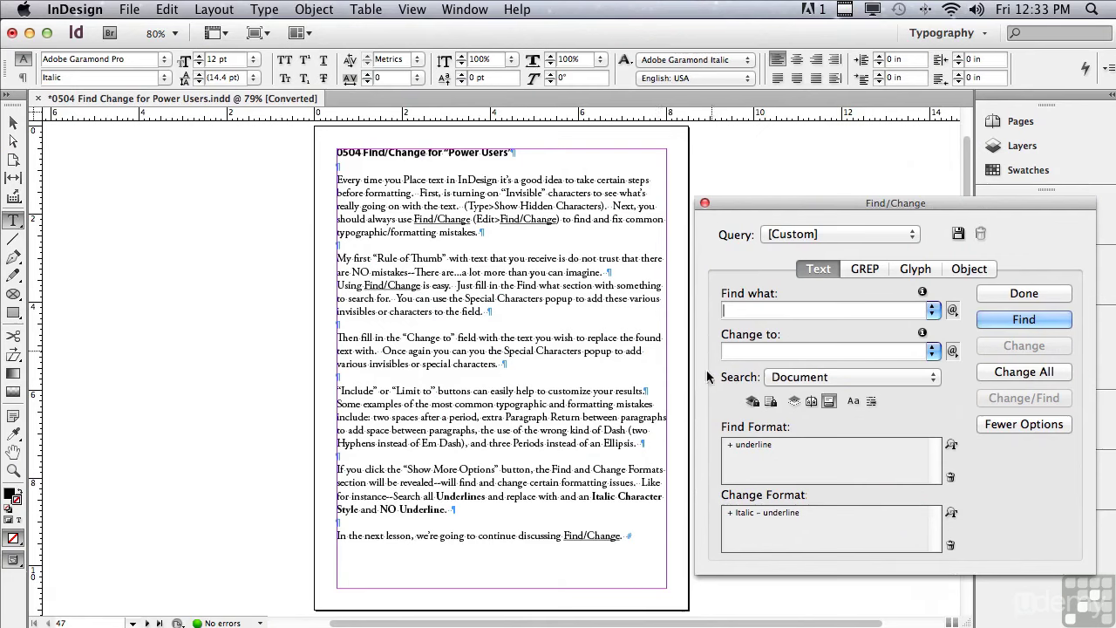
{"action": "left_click_drag", "start_coordinate": [621, 624], "coordinate": [679, 621]}
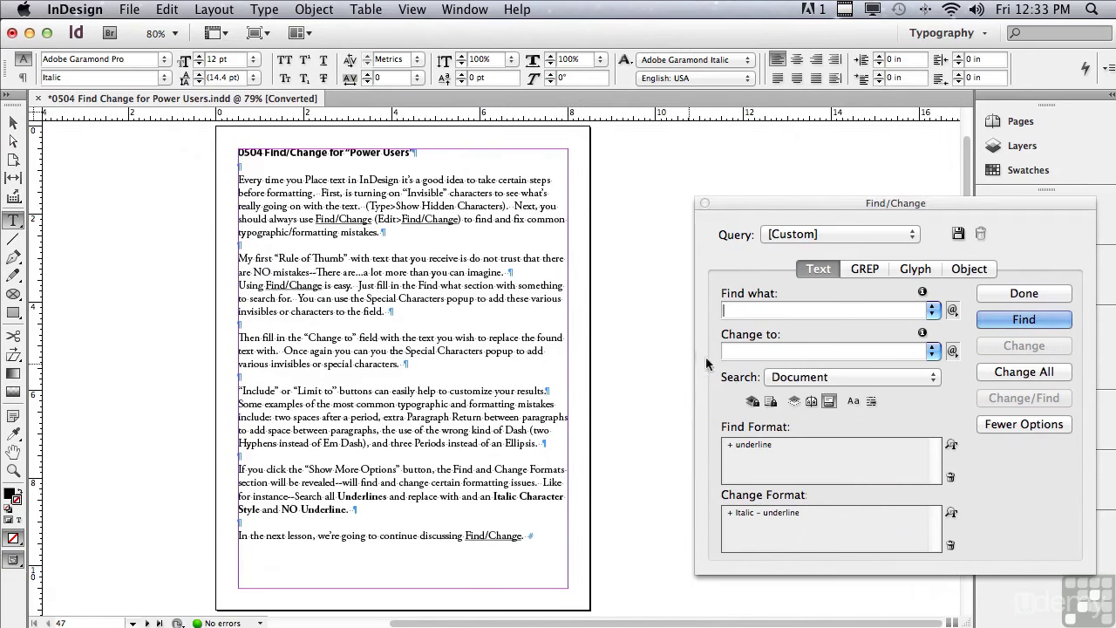
{"action": "left_click_drag", "start_coordinate": [796, 203], "coordinate": [738, 204]}
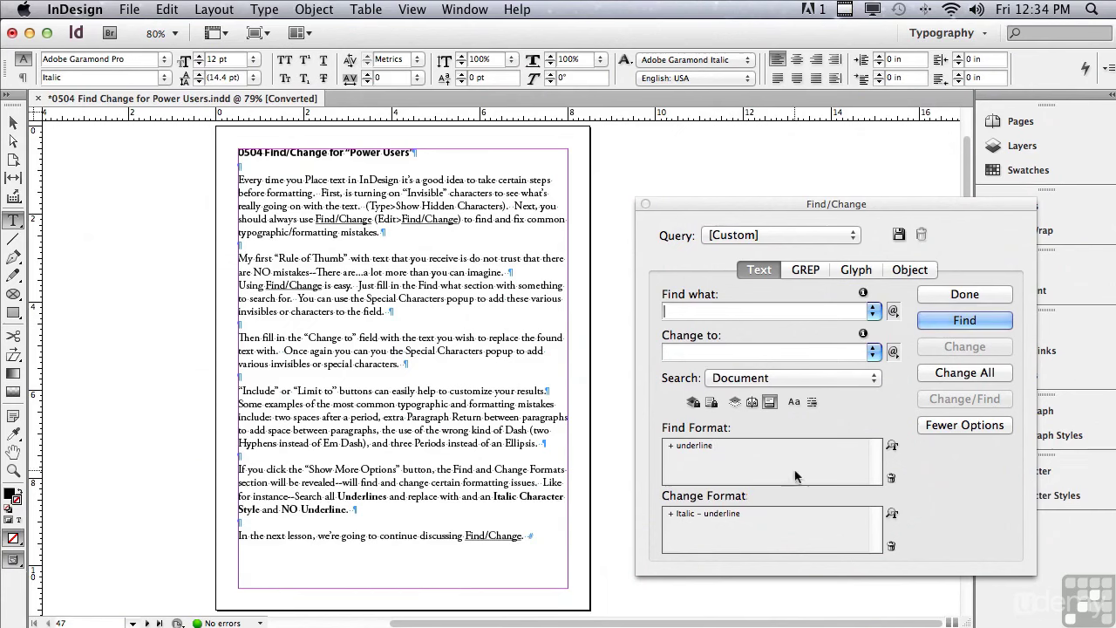
{"action": "left_click", "coordinate": [891, 479]}
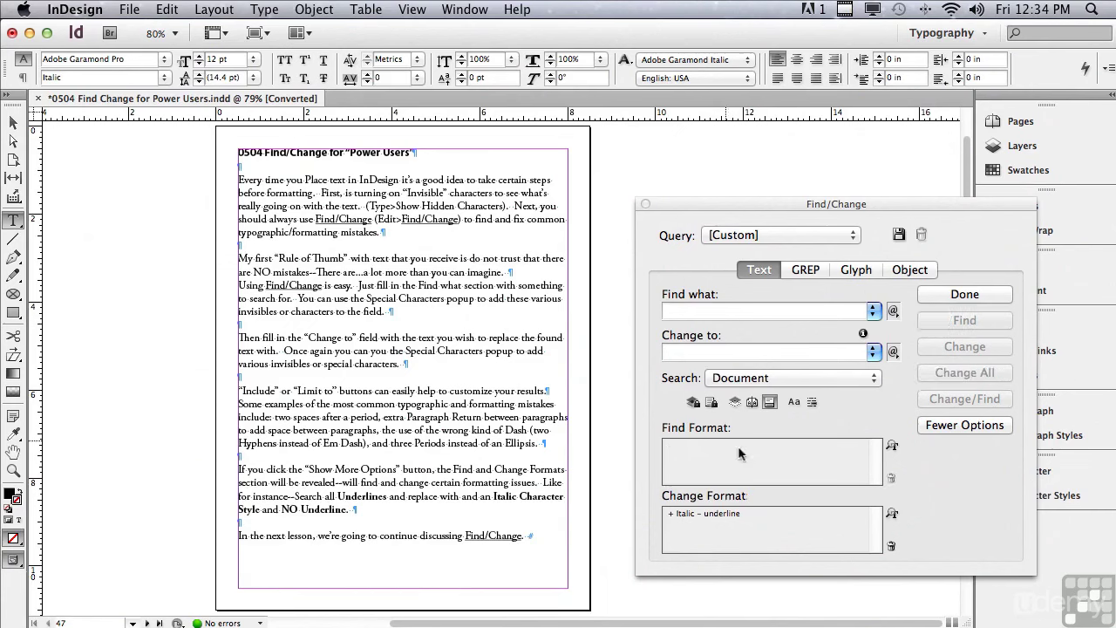
{"action": "left_click", "coordinate": [891, 546]}
Set Find/Change to find a period followed by two spaces and replace it with a period and one space
{"action": "type", "text": "."}
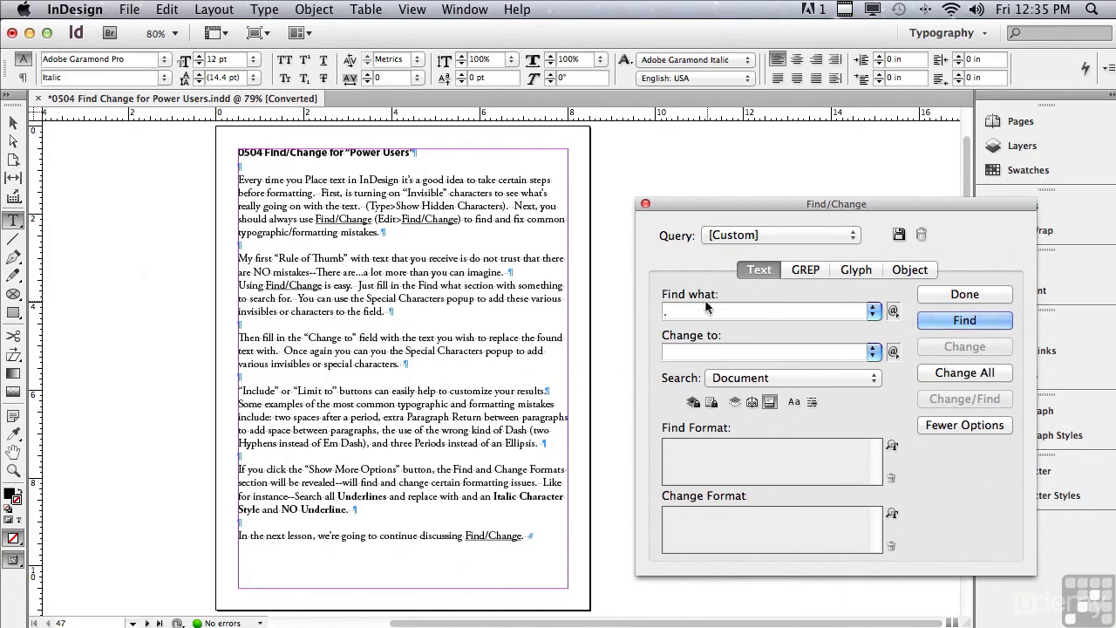
{"action": "left_click", "coordinate": [684, 360]}
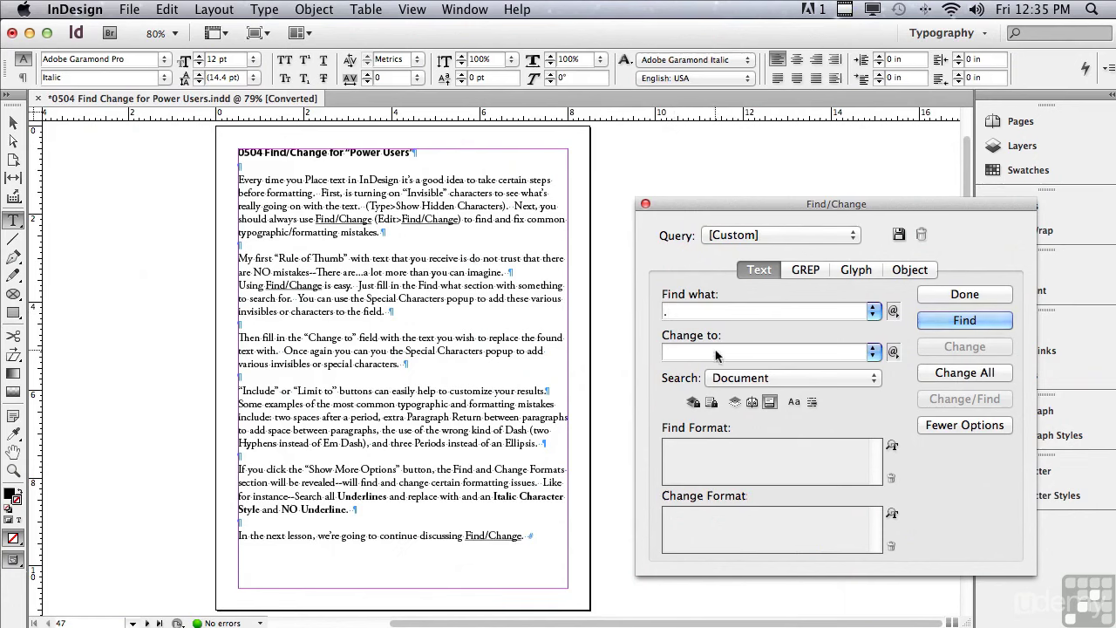
{"action": "type", "text": "."}
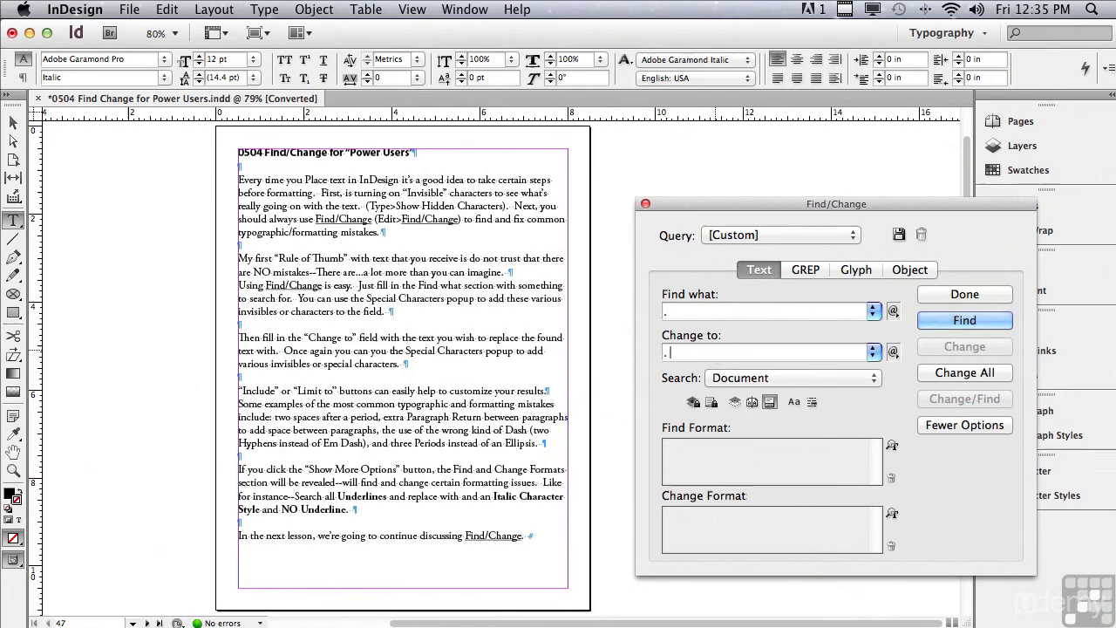
Try limiting the search scope to Selection with the "My first Rule of Thumb" text selected, and return the scope to Document
{"action": "left_click", "coordinate": [726, 381]}
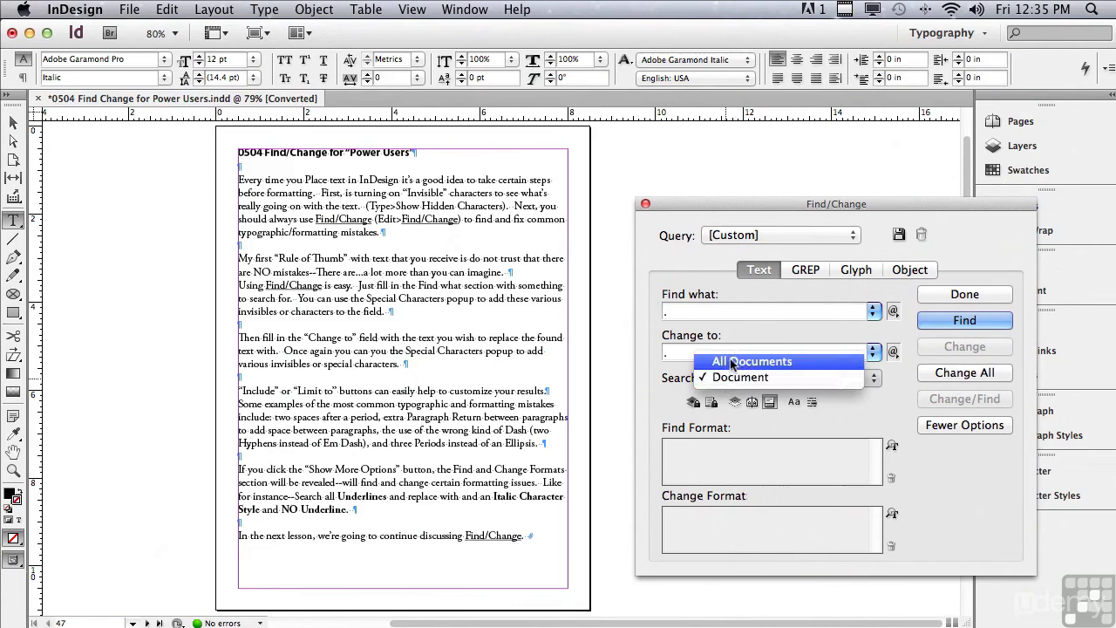
{"action": "left_click", "coordinate": [651, 368]}
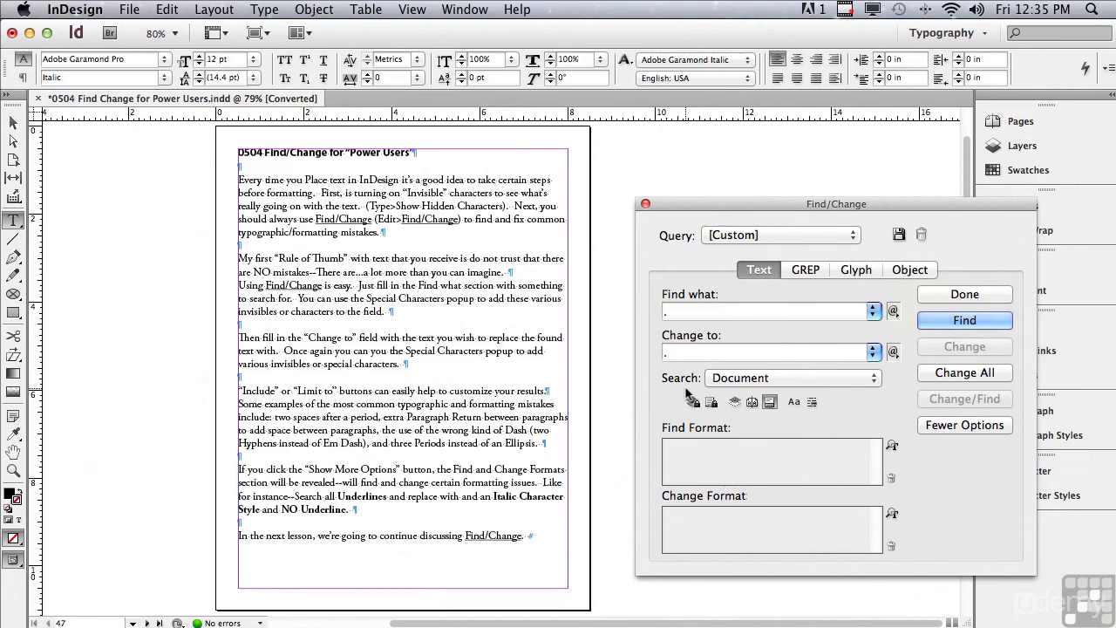
{"action": "double_click", "coordinate": [399, 259]}
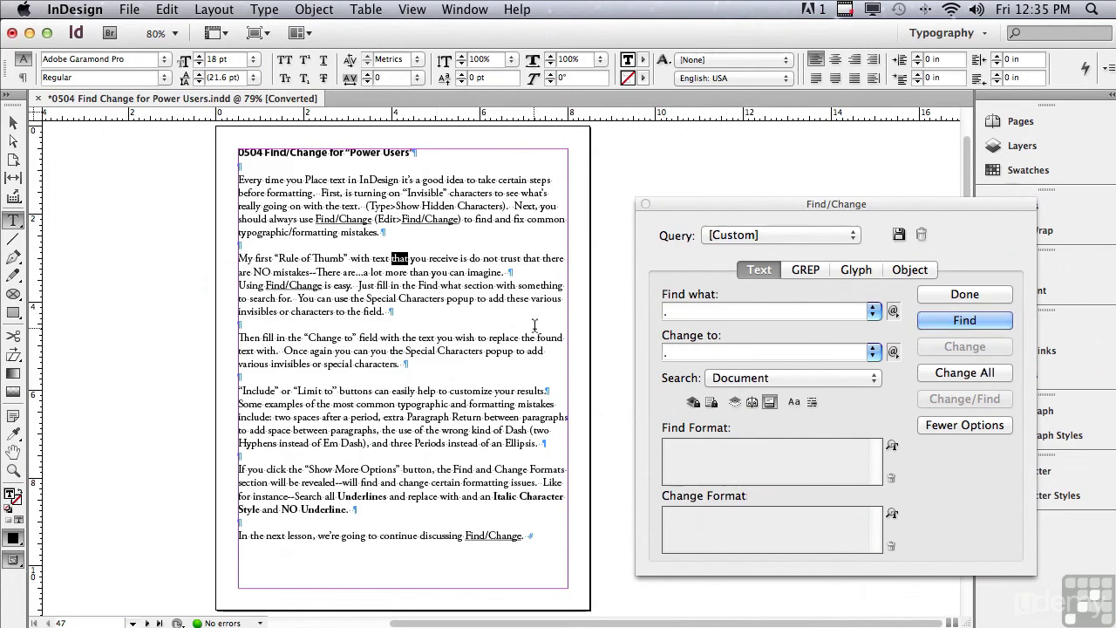
{"action": "left_click", "coordinate": [724, 381]}
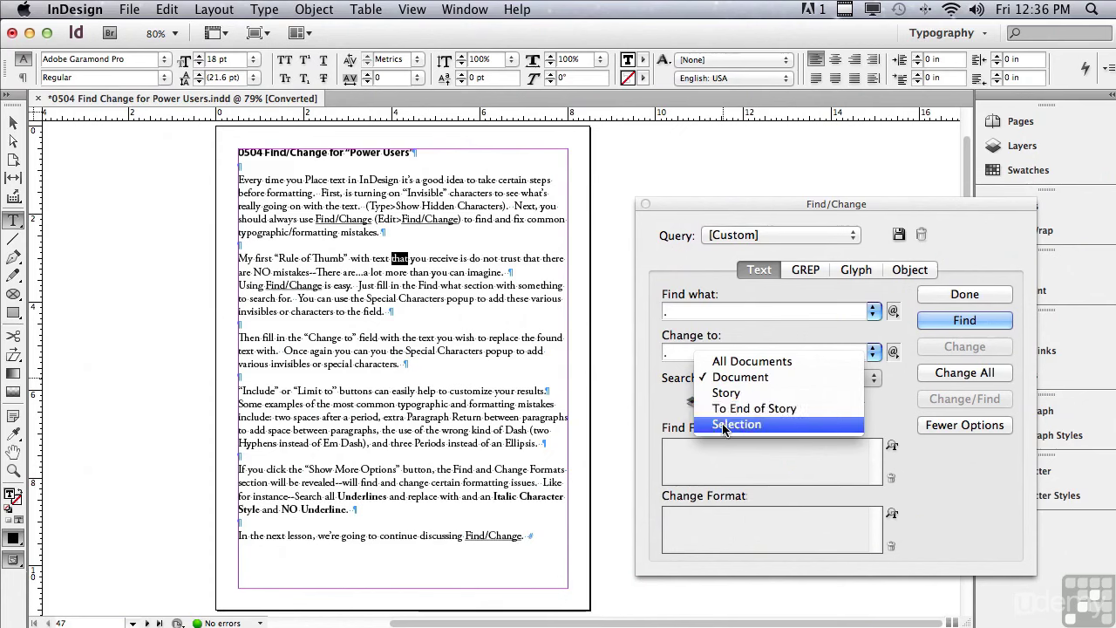
{"action": "left_click", "coordinate": [722, 426]}
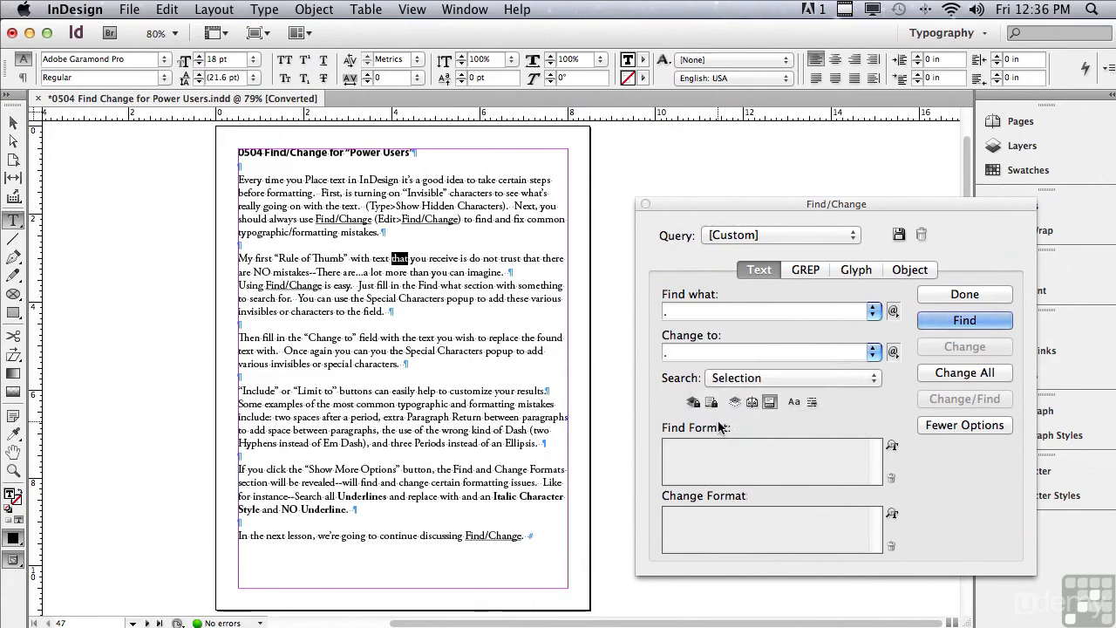
{"action": "left_click_drag", "start_coordinate": [239, 258], "coordinate": [453, 322]}
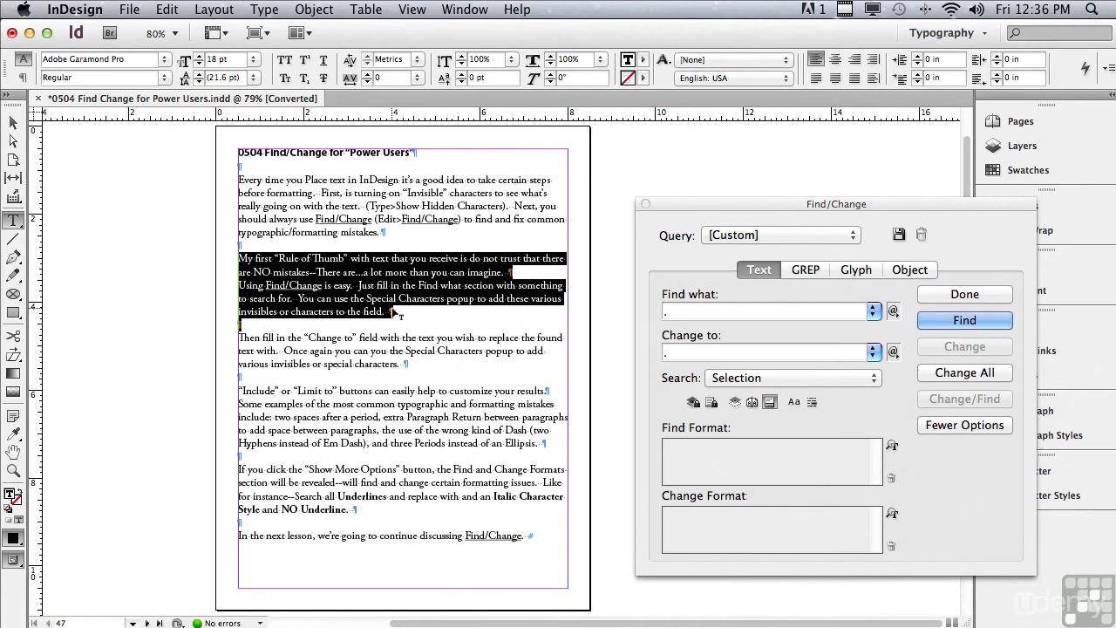
{"action": "left_click", "coordinate": [728, 380]}
{"action": "left_click", "coordinate": [730, 332]}
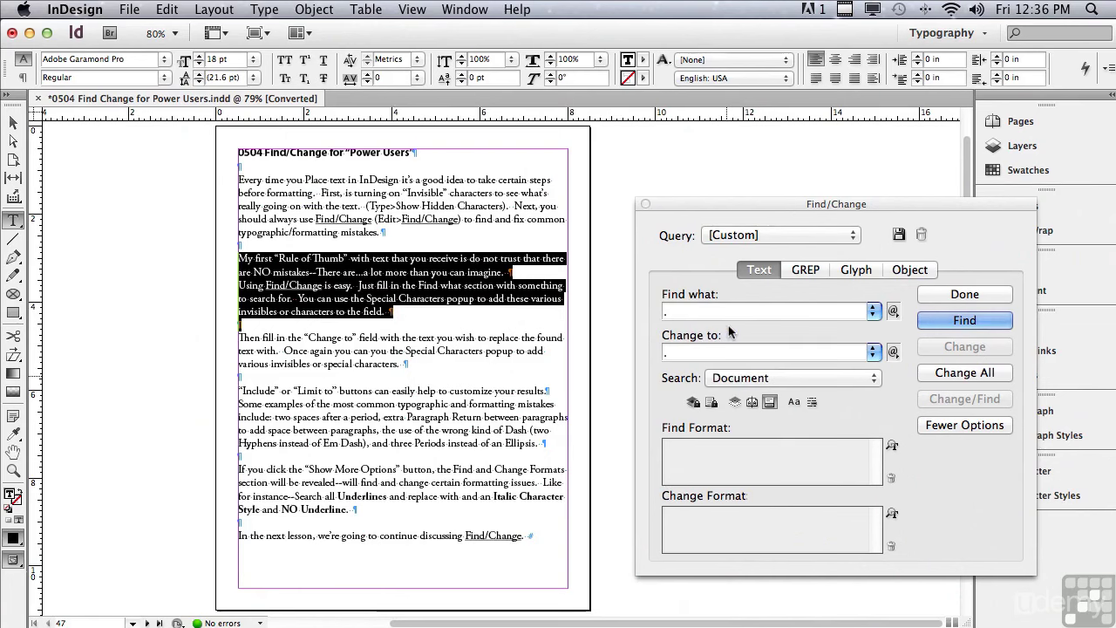
Starting from the beginning of the title, find and change the first double space after a period, and replace all remaining occurrences
{"action": "left_click", "coordinate": [237, 152]}
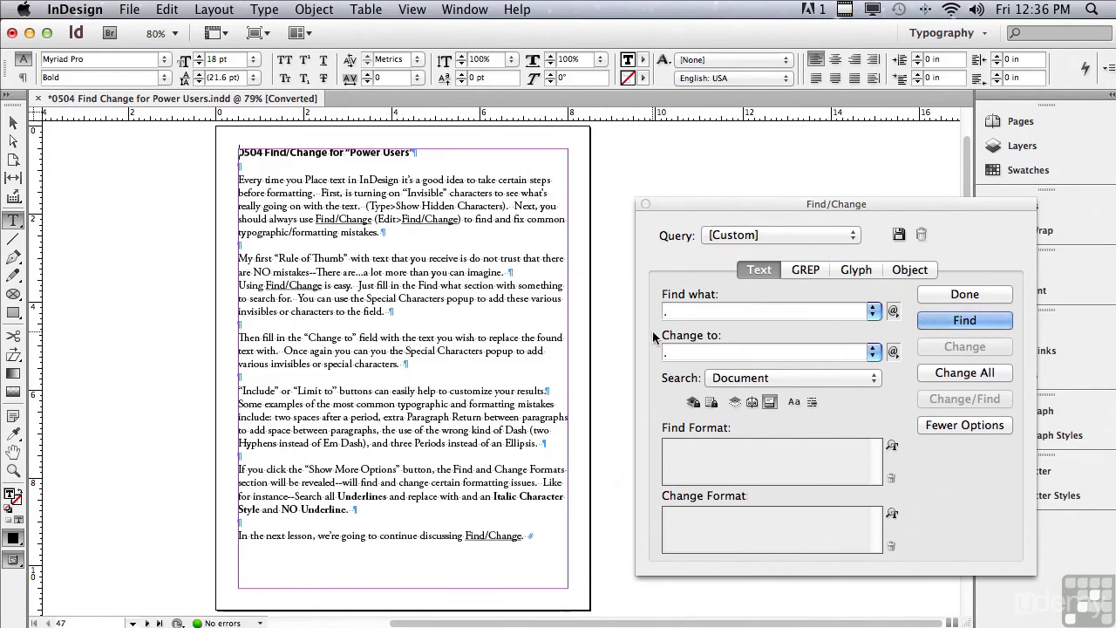
{"action": "left_click", "coordinate": [931, 321]}
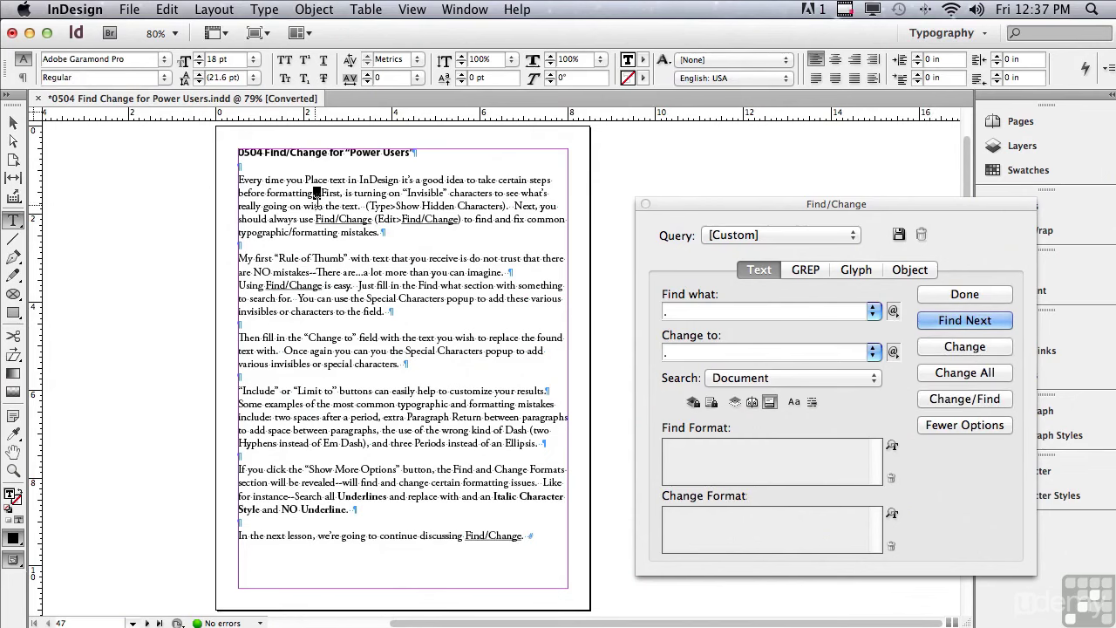
{"action": "left_click", "coordinate": [933, 349]}
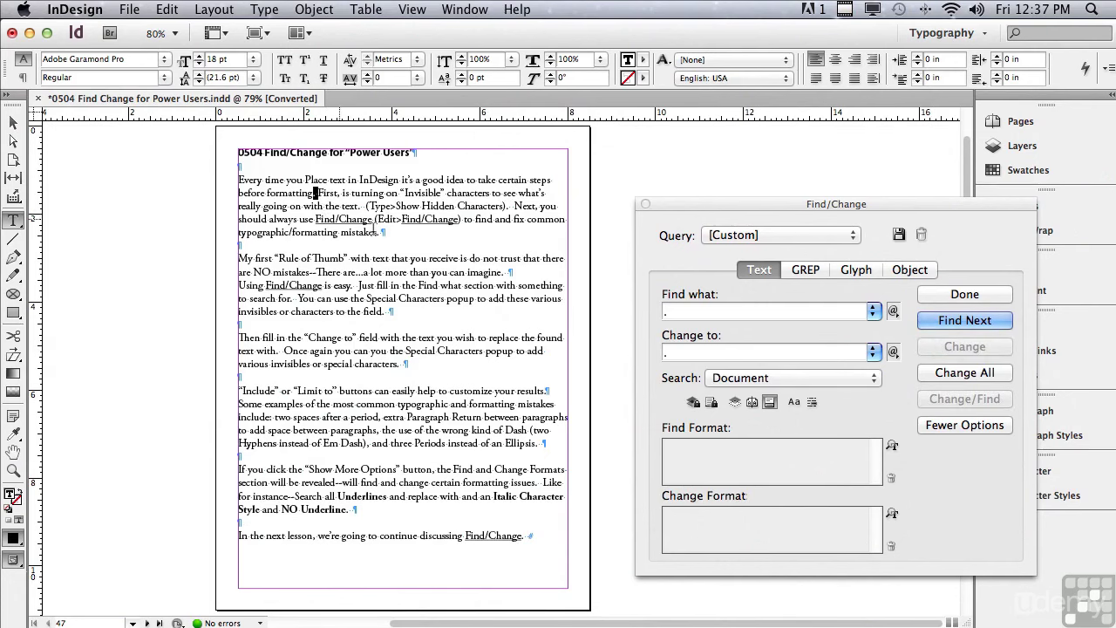
{"action": "left_click", "coordinate": [926, 375]}
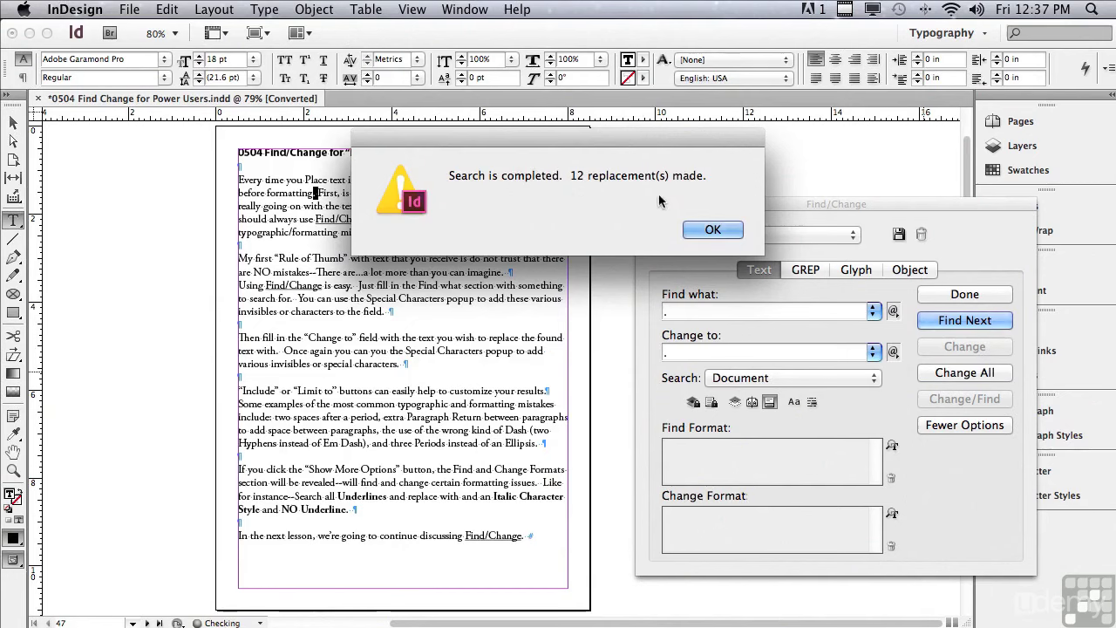
{"action": "left_click", "coordinate": [708, 230]}
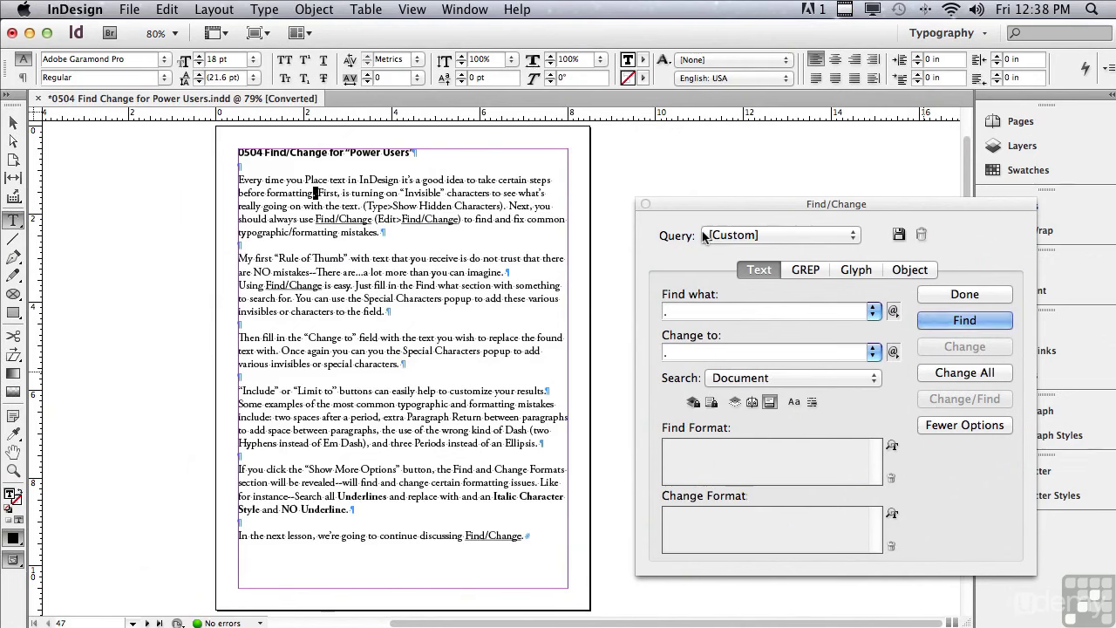
Clear the existing find text and replacement text in Find/Change
{"action": "left_click", "coordinate": [688, 310]}
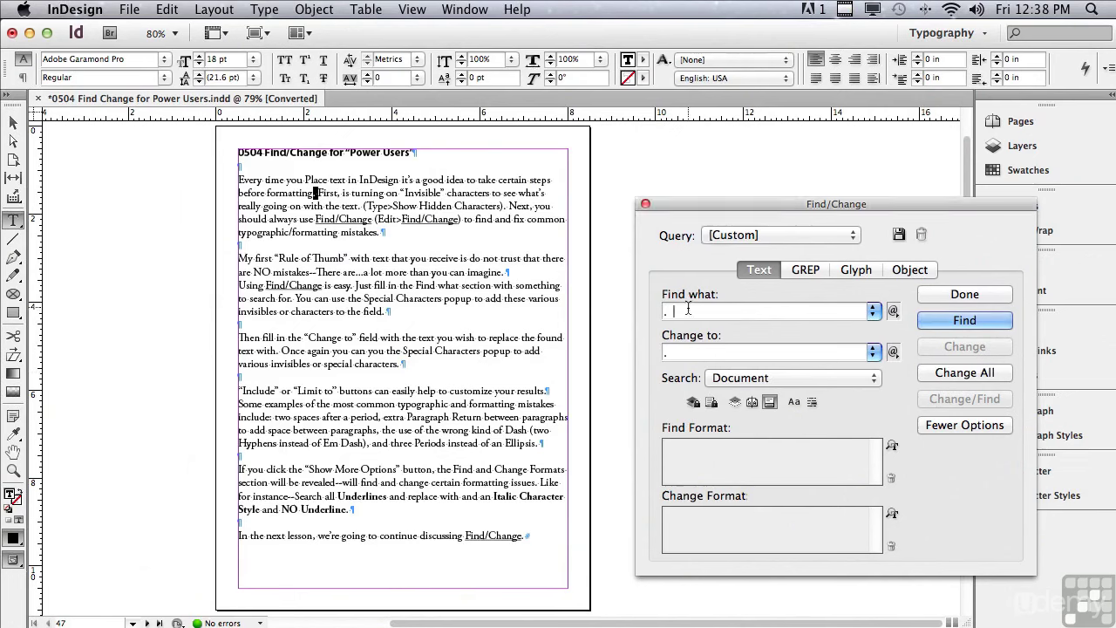
{"action": "left_click_drag", "start_coordinate": [688, 310], "coordinate": [664, 311]}
{"action": "key", "text": "BackSpace"}
{"action": "left_click", "coordinate": [706, 352]}
{"action": "left_click_drag", "start_coordinate": [686, 350], "coordinate": [643, 334]}
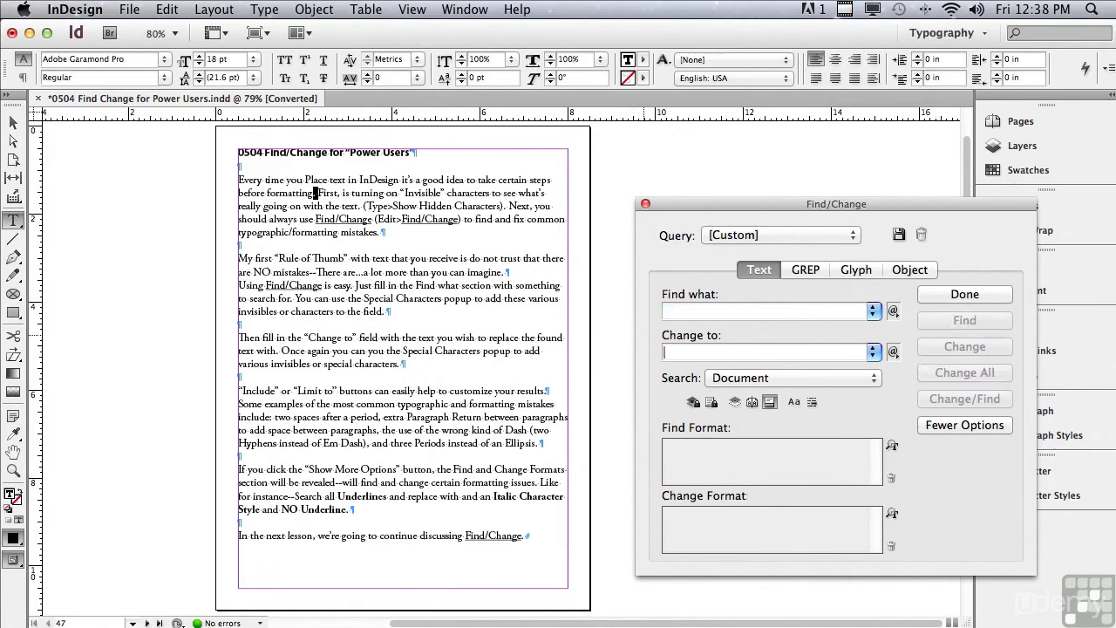
Set the search to two End of Paragraph characters (^p^p) and the replacement to one (^p)
{"action": "left_click", "coordinate": [679, 312]}
{"action": "left_click", "coordinate": [894, 313]}
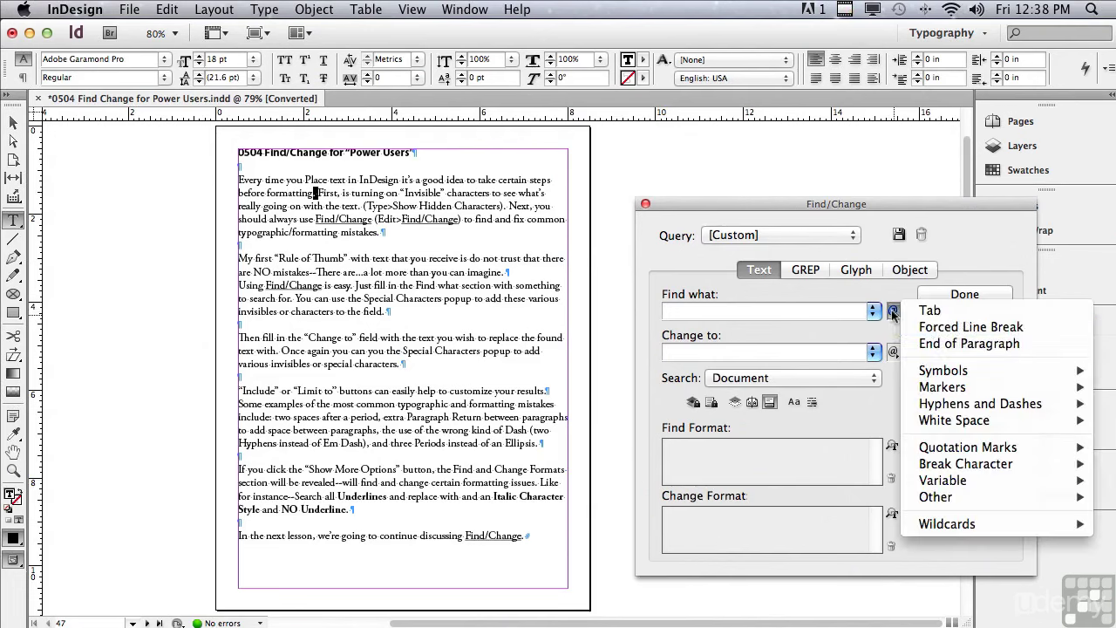
{"action": "left_click", "coordinate": [936, 345]}
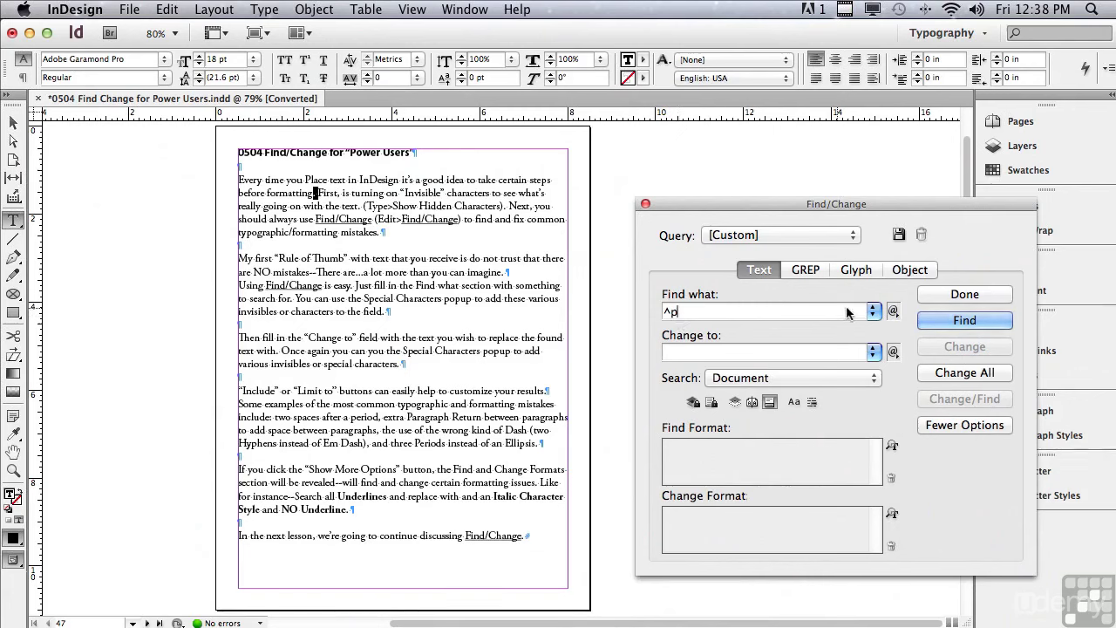
{"action": "left_click", "coordinate": [894, 311]}
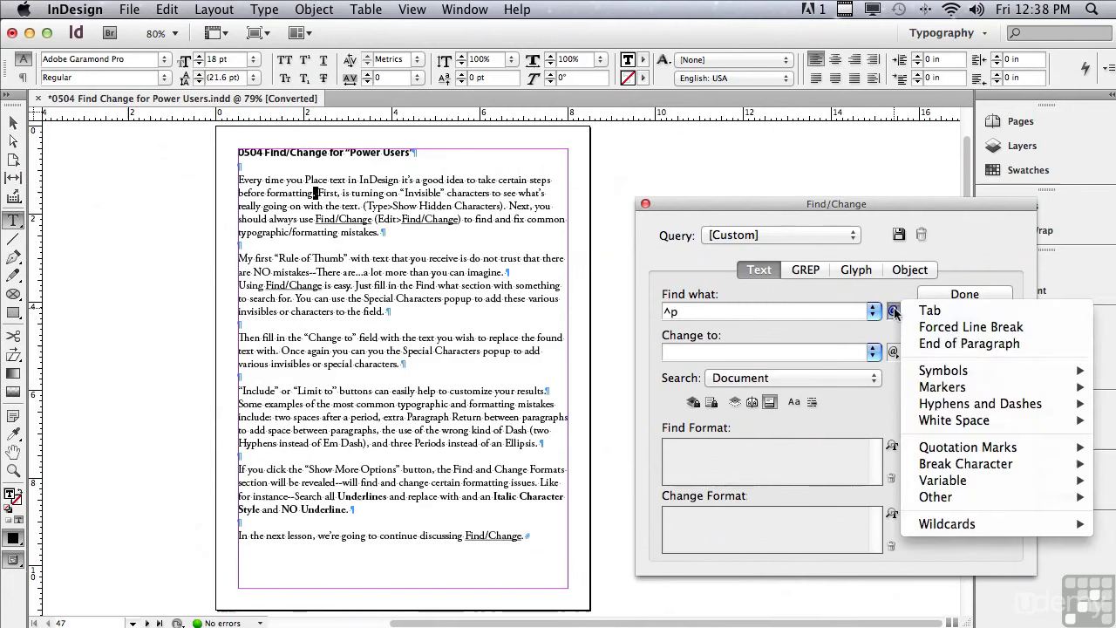
{"action": "left_click", "coordinate": [931, 343]}
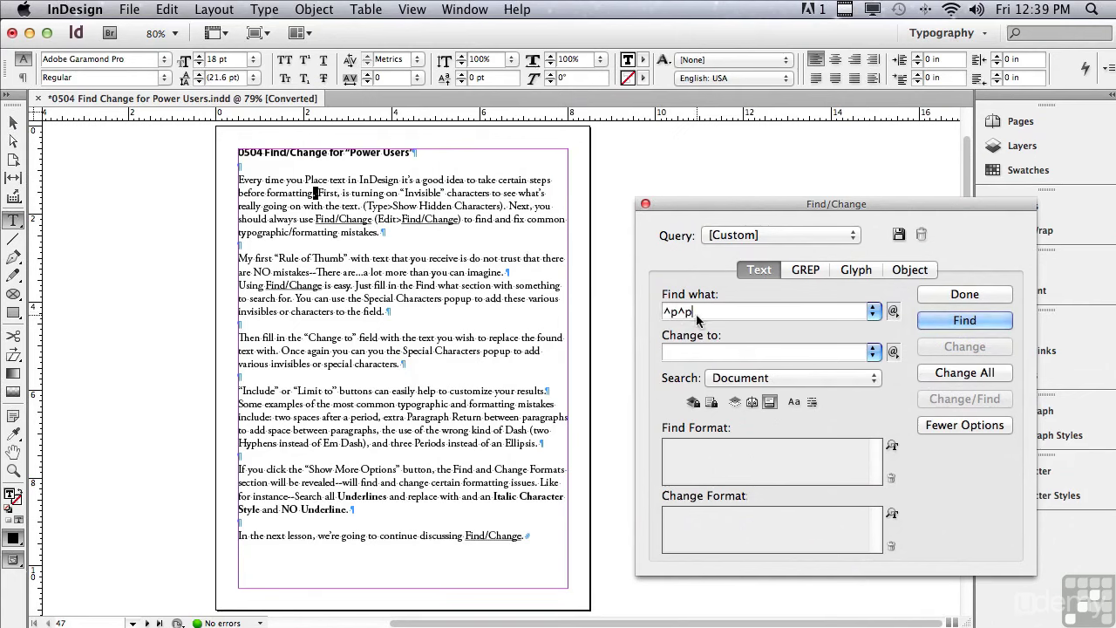
{"action": "left_click", "coordinate": [671, 354]}
{"action": "left_click", "coordinate": [893, 353]}
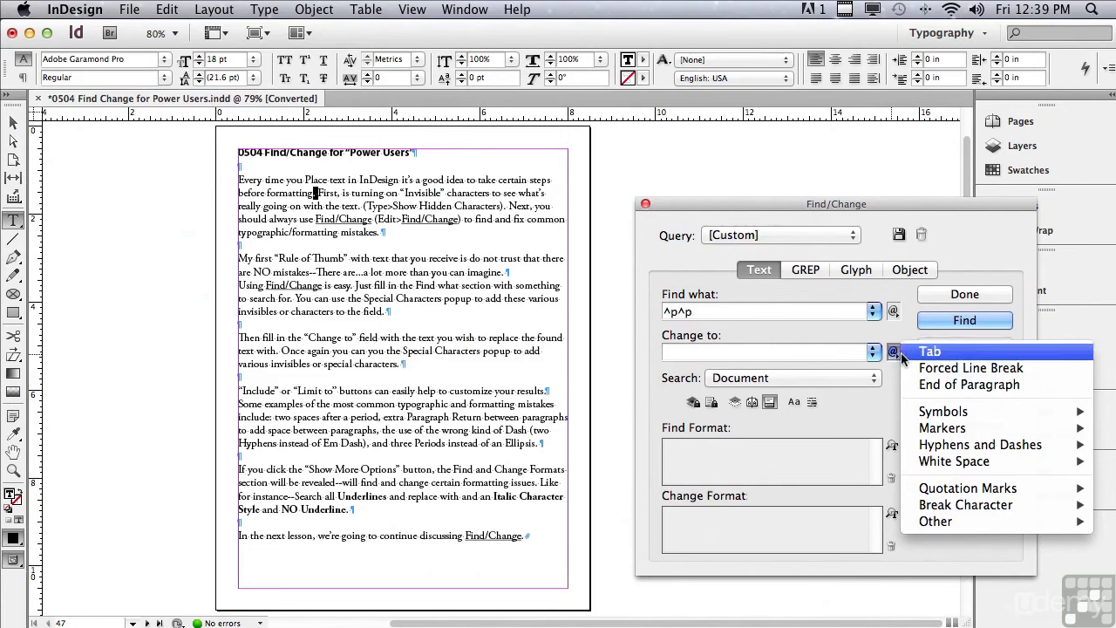
{"action": "left_click", "coordinate": [926, 393]}
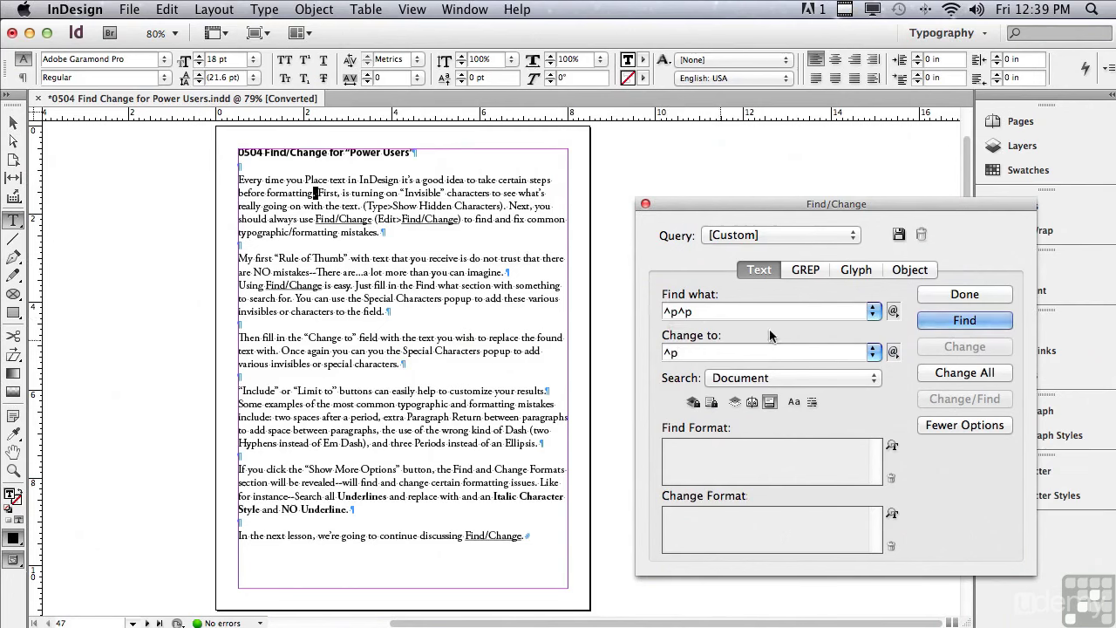
Find and change the first double paragraph return, and replace all the remaining ones in the document
{"action": "left_click", "coordinate": [934, 321]}
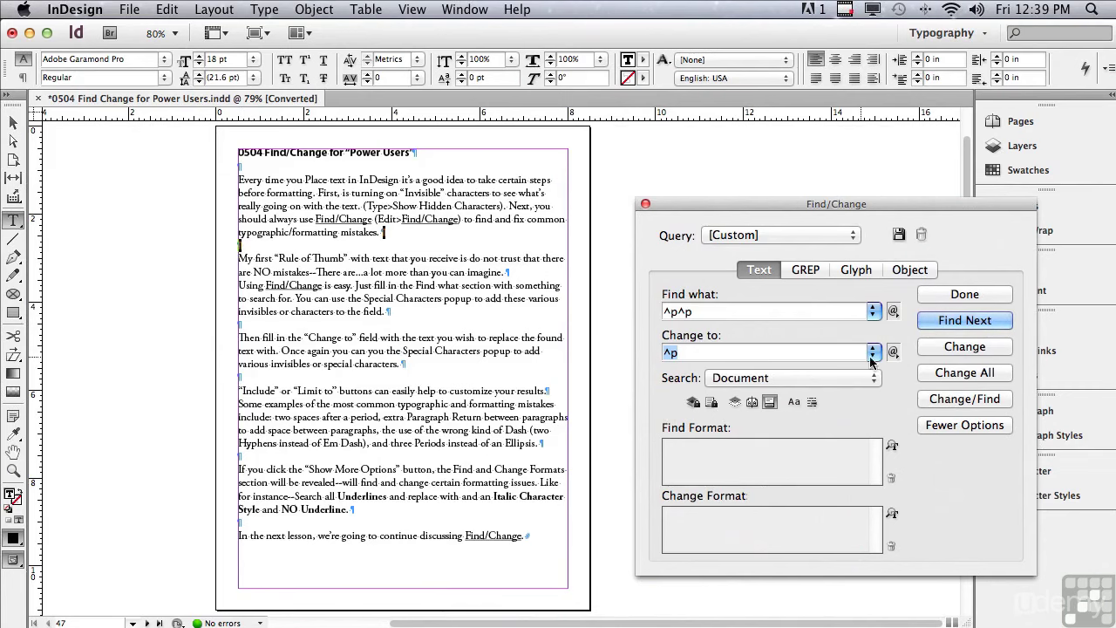
{"action": "left_click", "coordinate": [929, 347]}
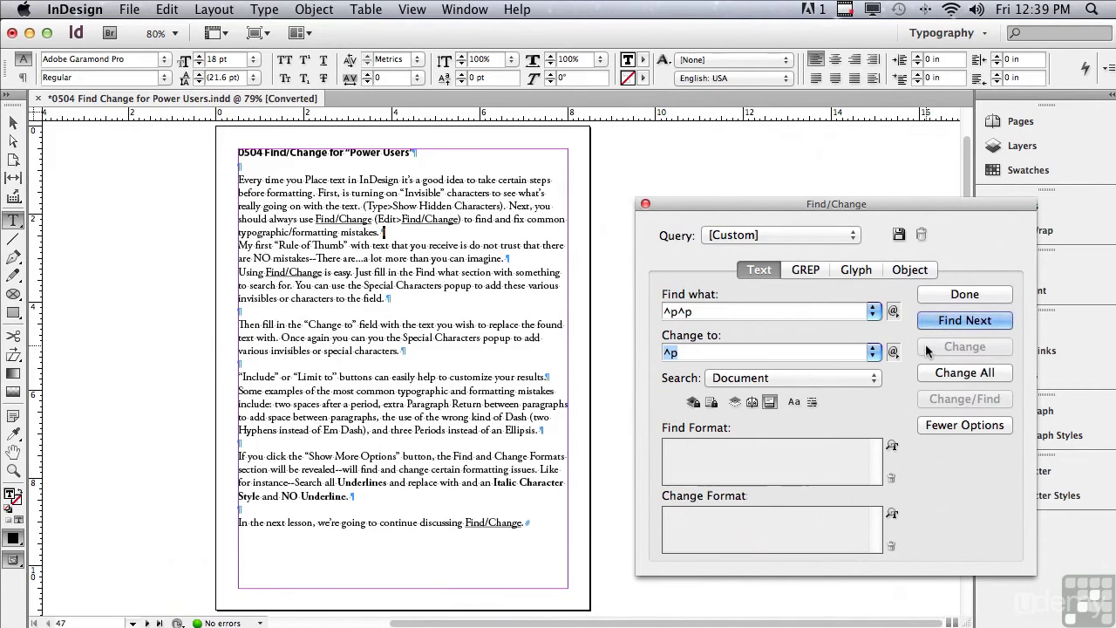
{"action": "left_click", "coordinate": [927, 373]}
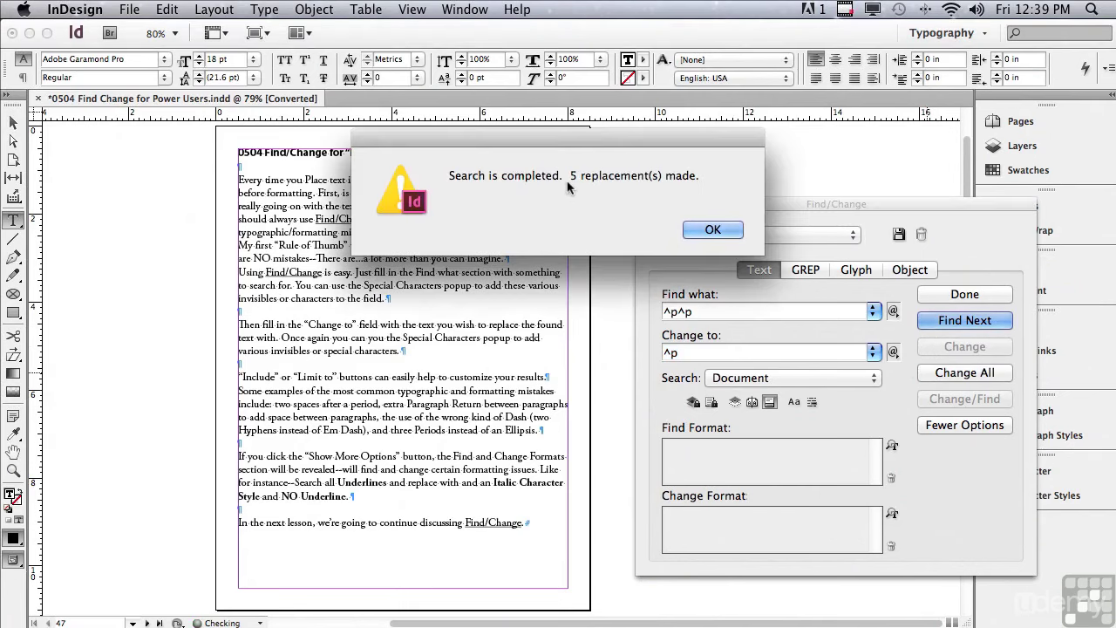
{"action": "left_click", "coordinate": [710, 230]}
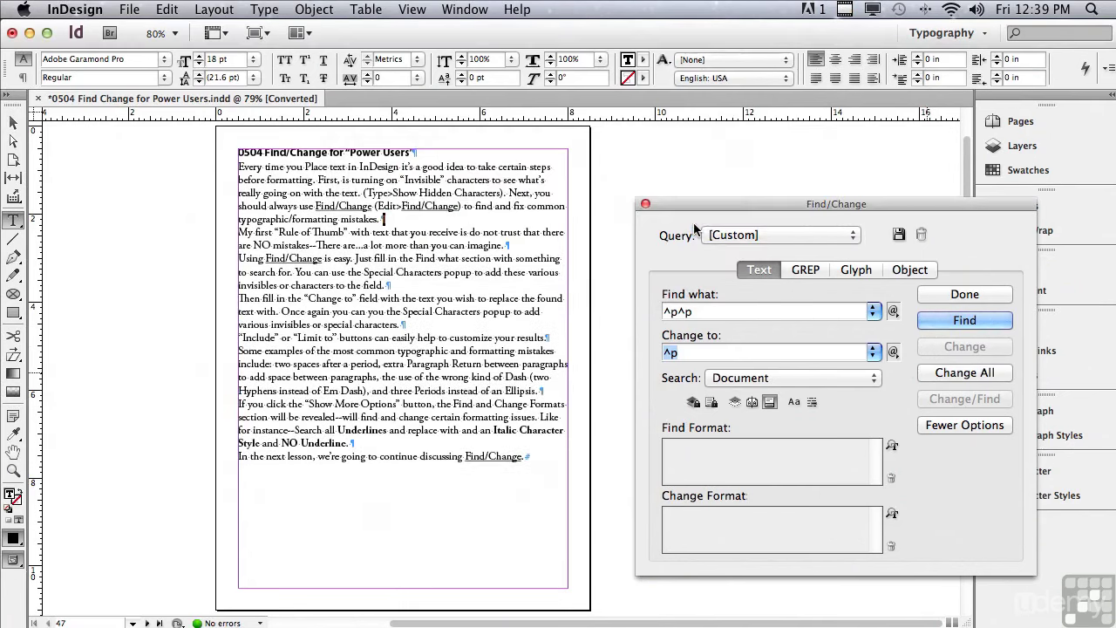
Set the search text to two hyphens (--) and the replacement to the Em Dash special character (^_)
{"action": "left_click_drag", "start_coordinate": [703, 312], "coordinate": [638, 295]}
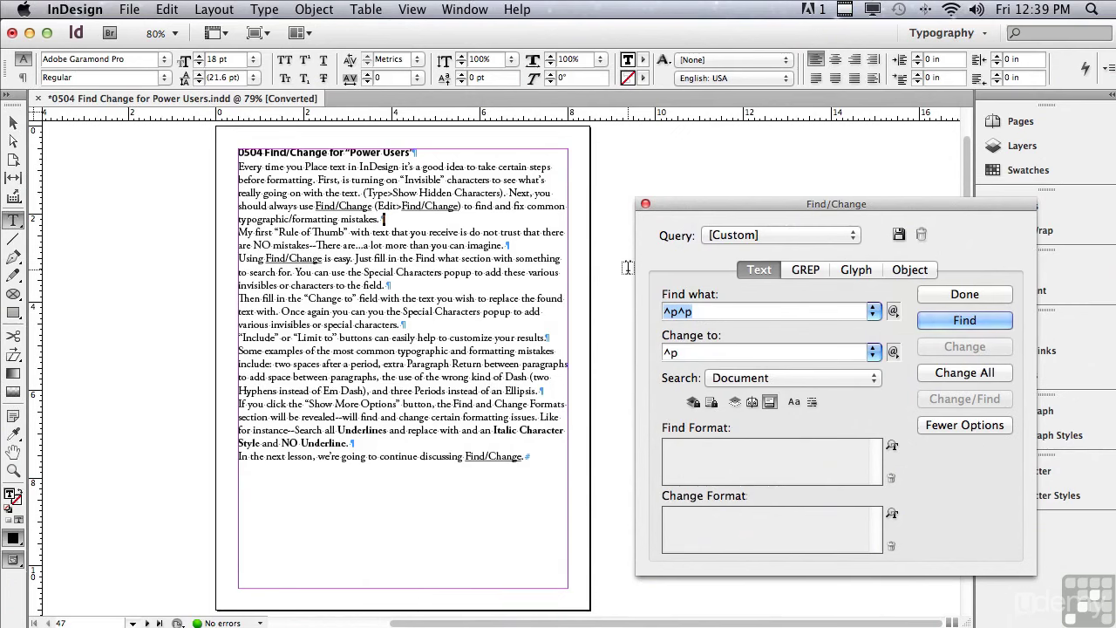
{"action": "type", "text": "--"}
{"action": "left_click_drag", "start_coordinate": [680, 353], "coordinate": [652, 352]}
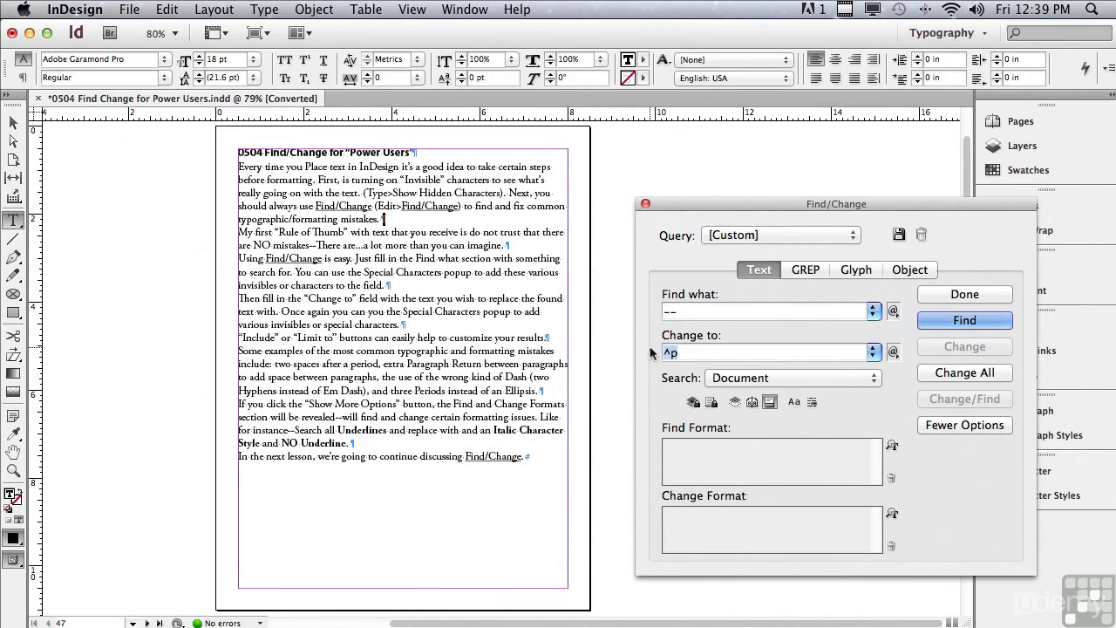
{"action": "key", "text": "BackSpace"}
{"action": "left_click", "coordinate": [893, 351]}
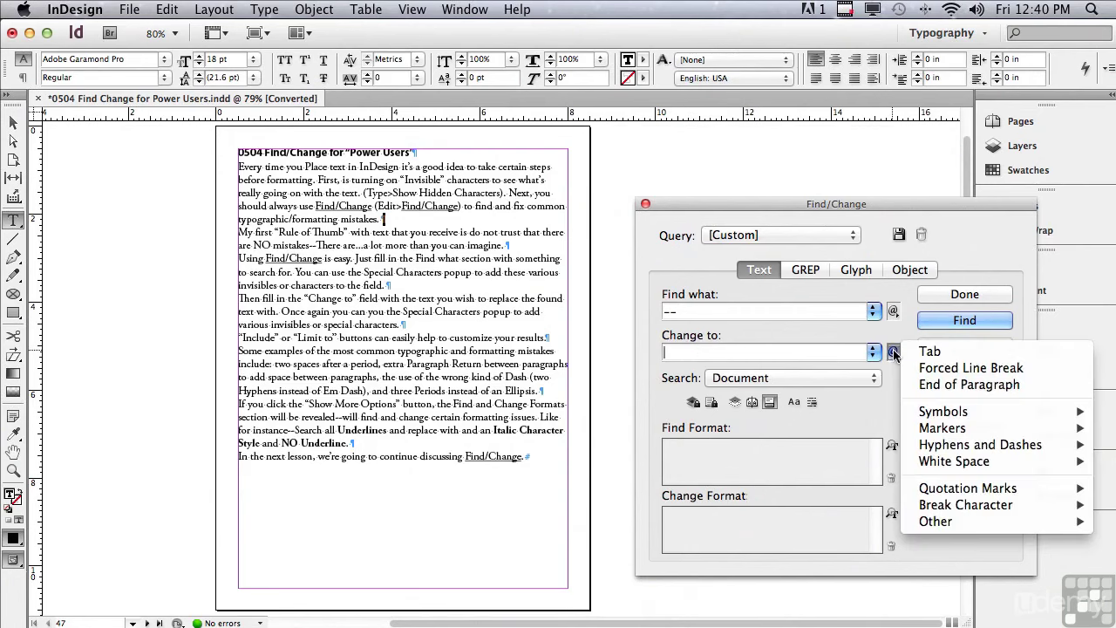
{"action": "mouse_move", "coordinate": [941, 445]}
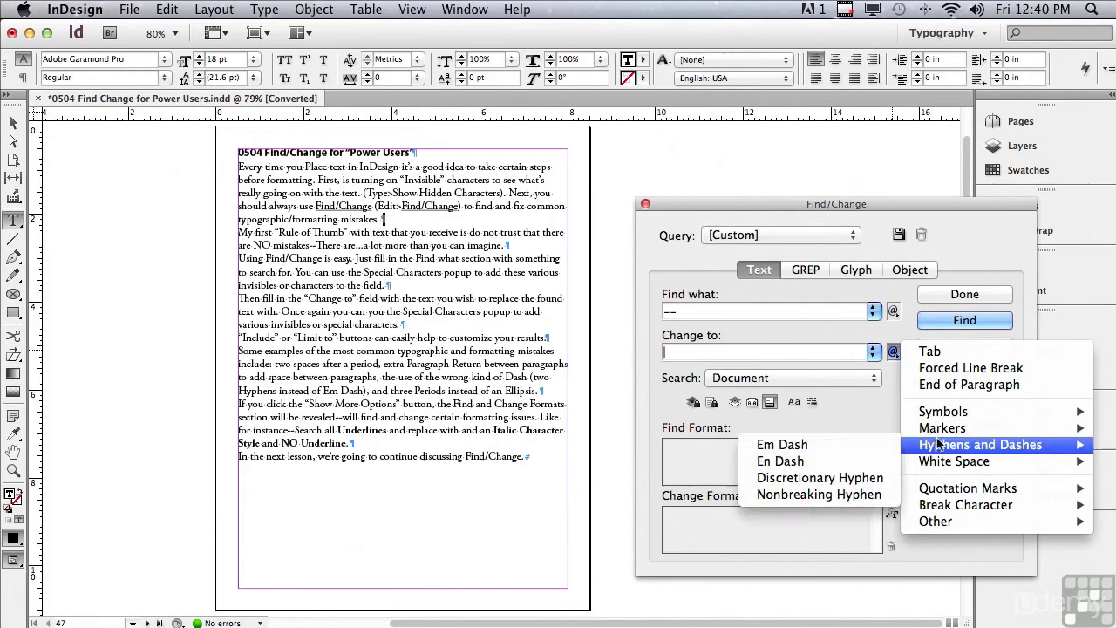
{"action": "left_click", "coordinate": [866, 451]}
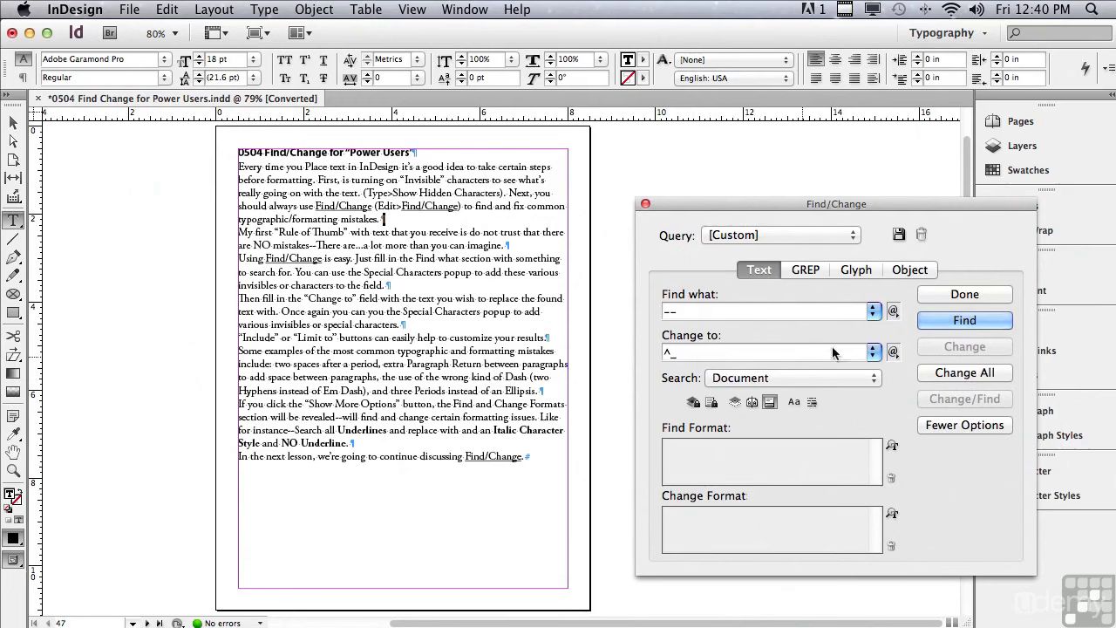
Find and change the first double hyphen to an em dash, and replace all the remaining ones in the document
{"action": "left_click", "coordinate": [923, 323]}
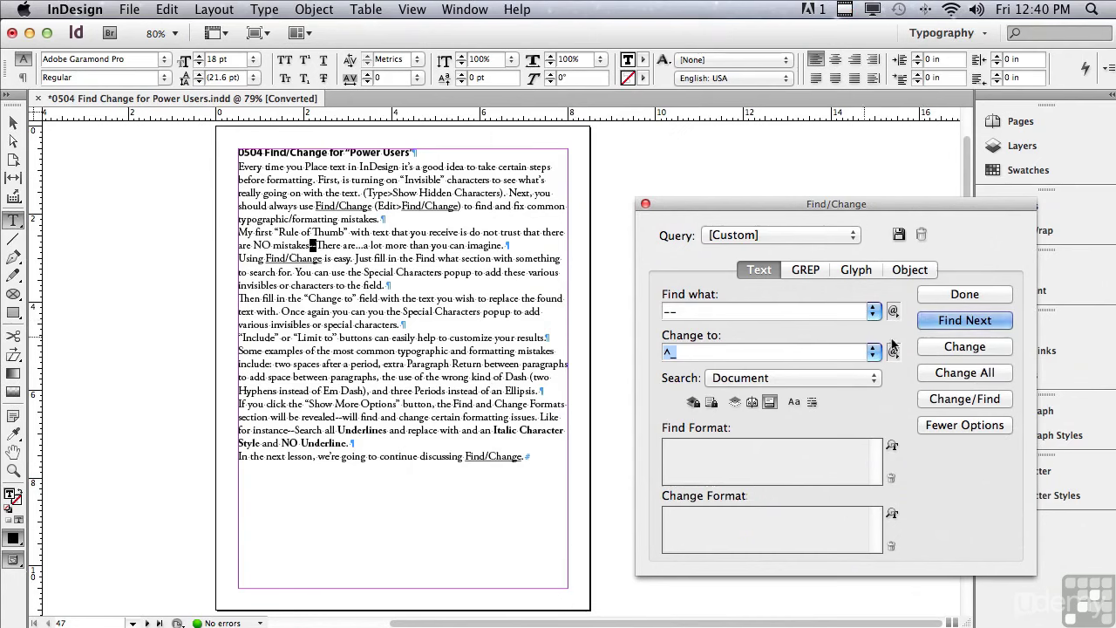
{"action": "left_click", "coordinate": [935, 346]}
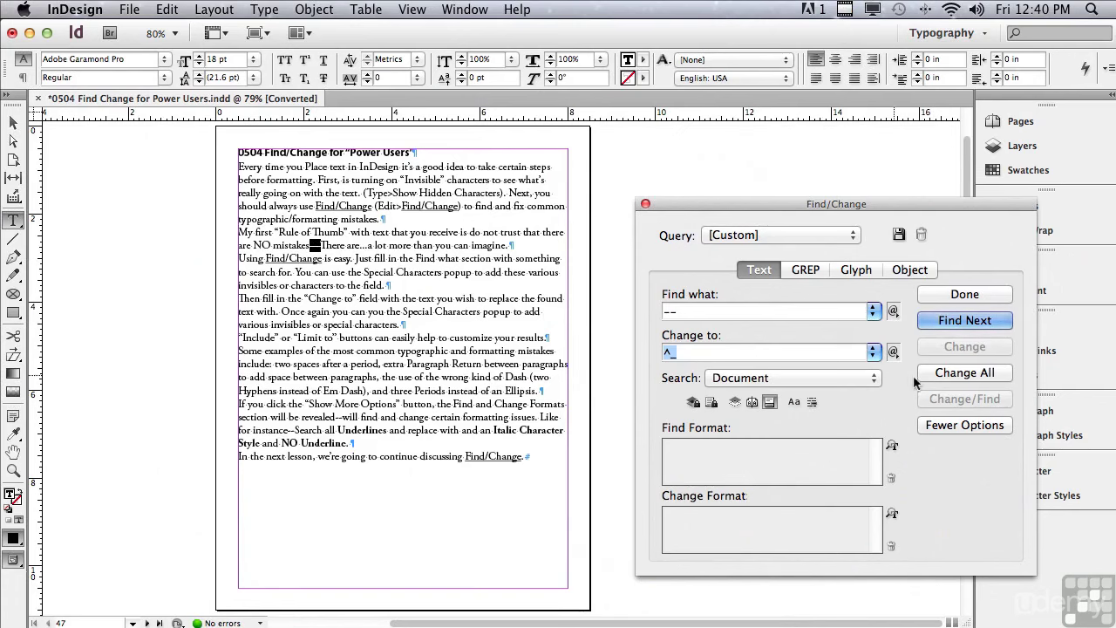
{"action": "left_click", "coordinate": [949, 375]}
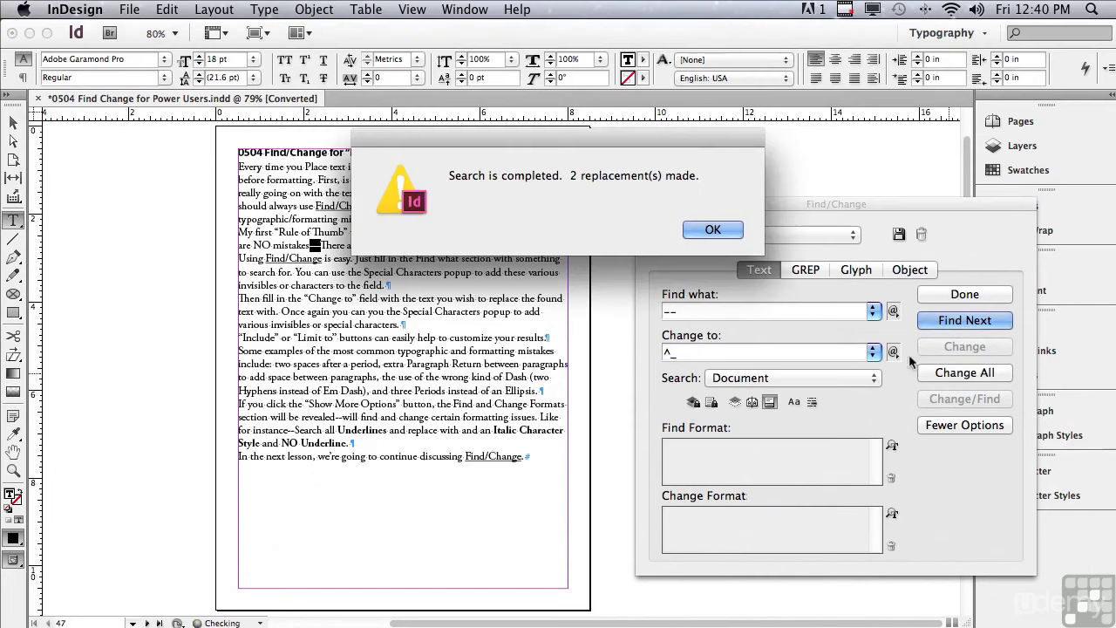
{"action": "left_click", "coordinate": [711, 230]}
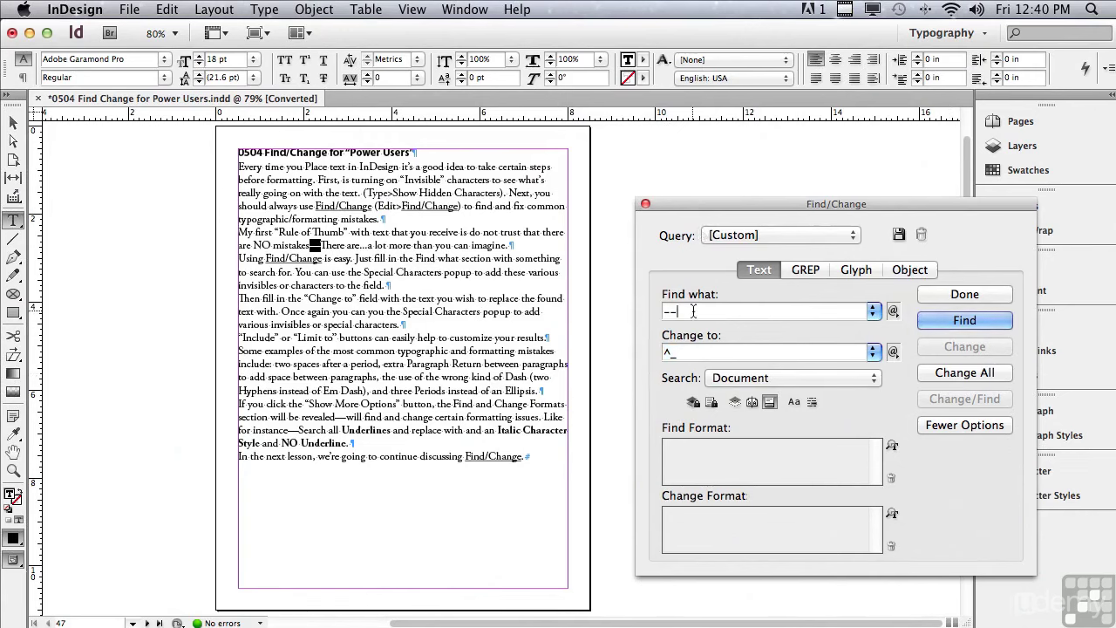
Set the search text to three periods (...) and the replacement to the Ellipsis symbol (^e)
{"action": "left_click_drag", "start_coordinate": [678, 312], "coordinate": [639, 308]}
{"action": "type", "text": "..."}
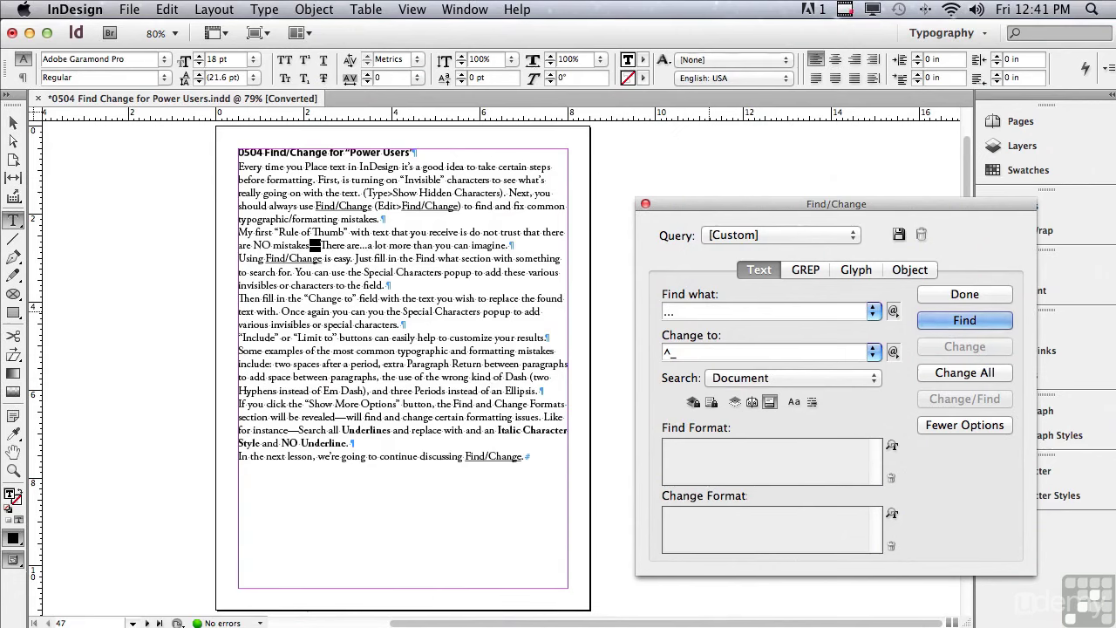
{"action": "left_click_drag", "start_coordinate": [693, 352], "coordinate": [646, 352]}
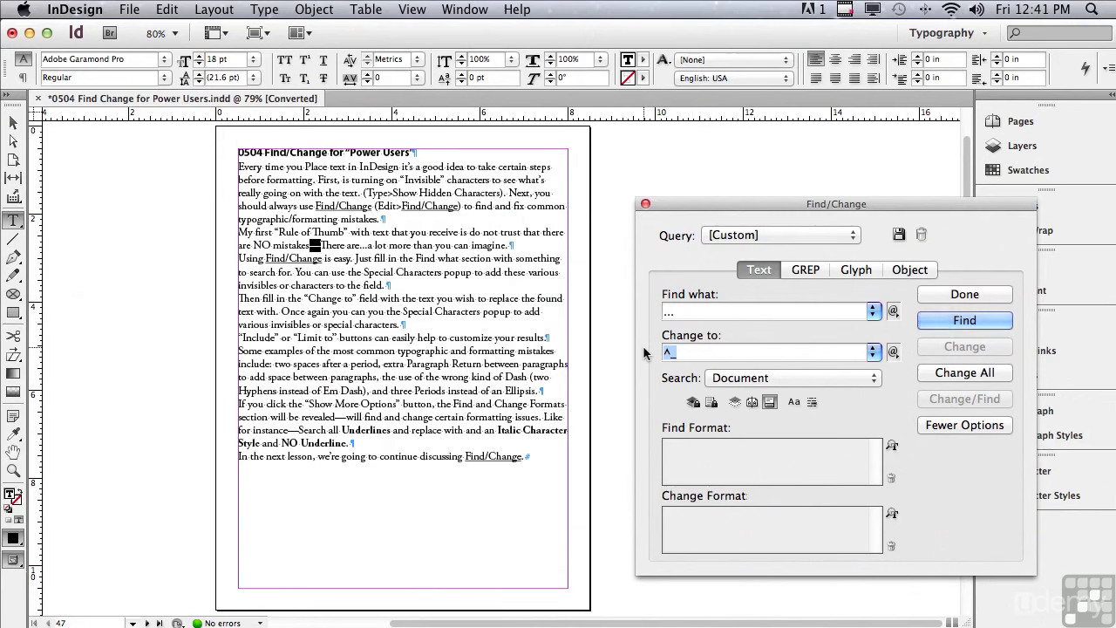
{"action": "left_click", "coordinate": [893, 352]}
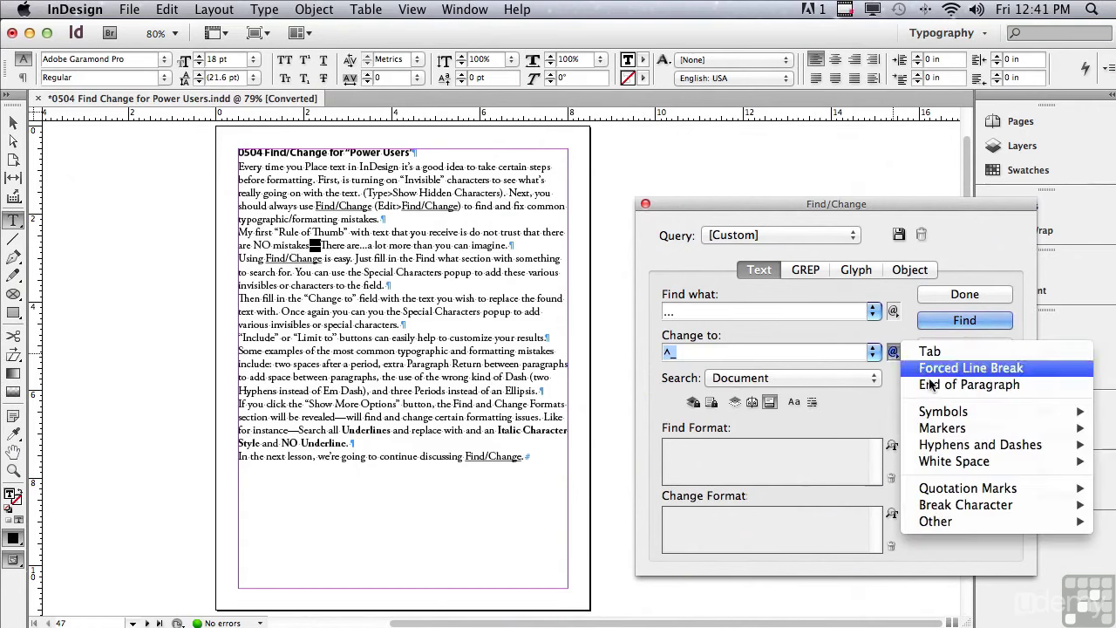
{"action": "mouse_move", "coordinate": [939, 413]}
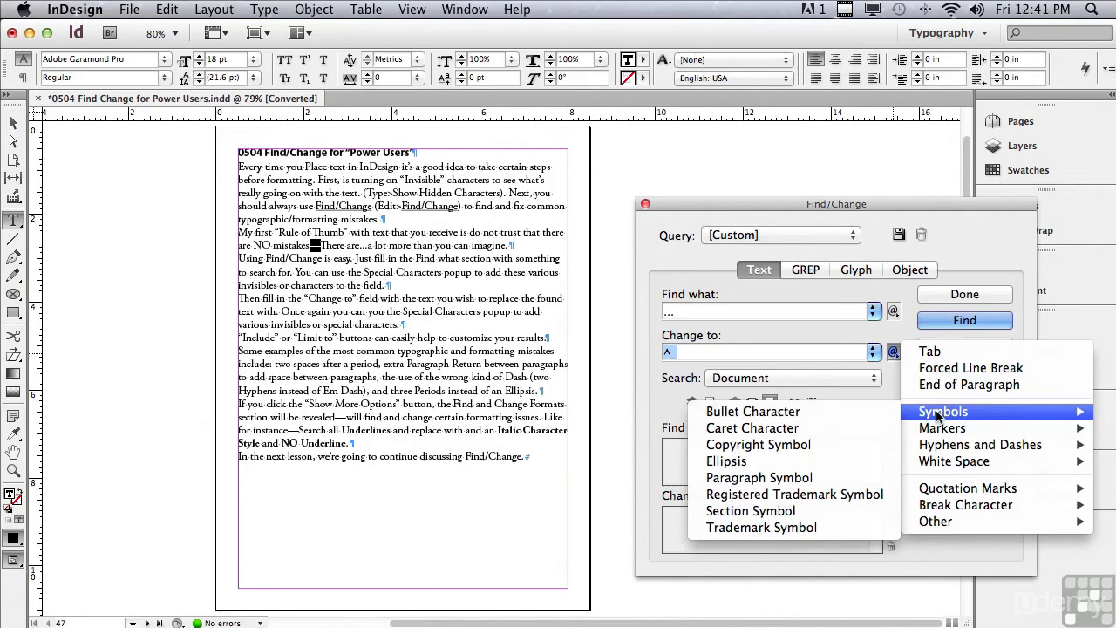
{"action": "left_click", "coordinate": [833, 468]}
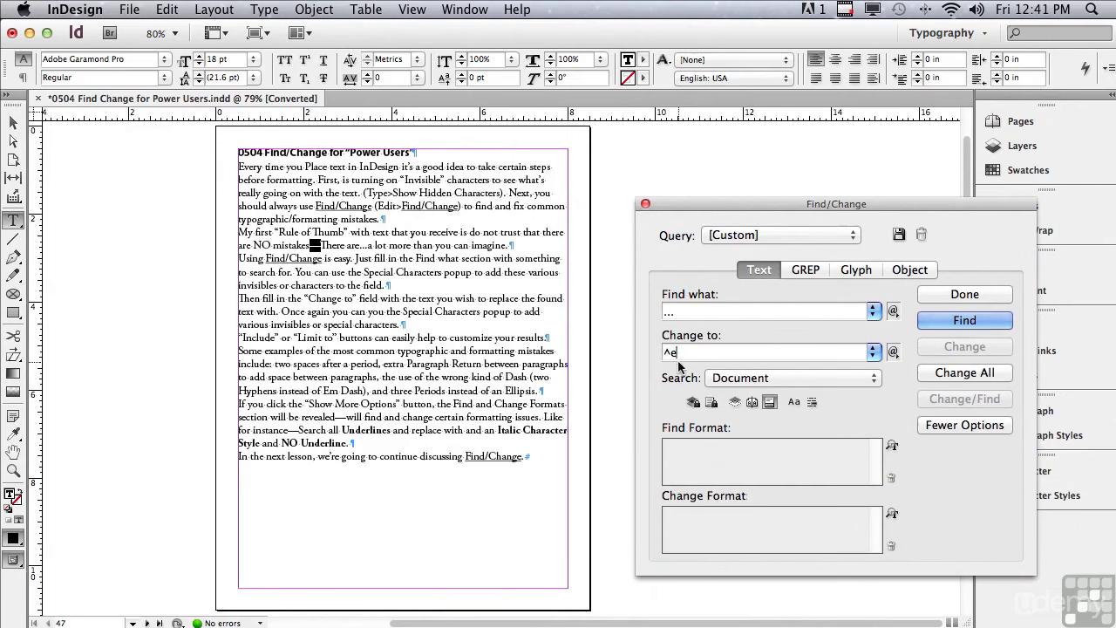
Replace every three-period sequence in the document with the ellipsis character, and select the resulting ellipsis after "There are"
{"action": "key", "text": "Return"}
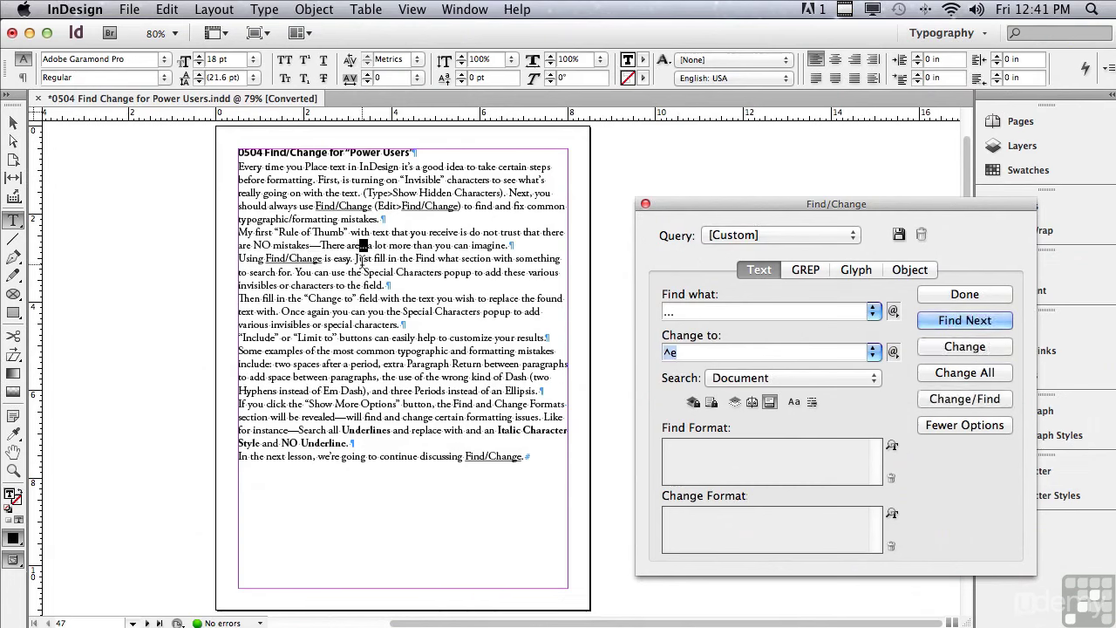
{"action": "left_click", "coordinate": [13, 470]}
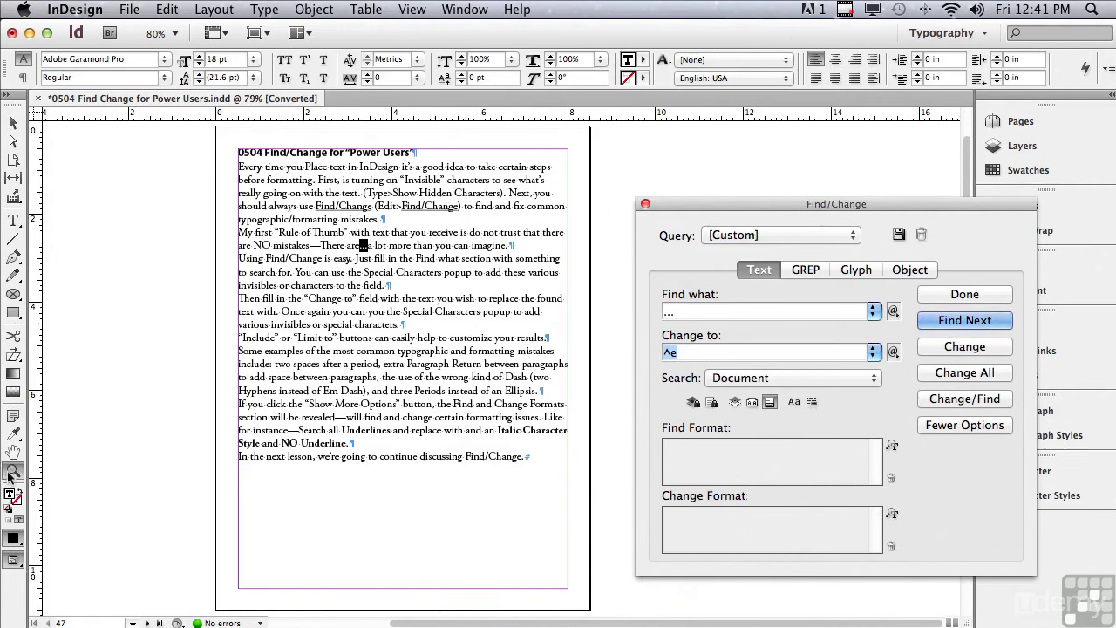
{"action": "left_click_drag", "start_coordinate": [232, 141], "coordinate": [921, 485]}
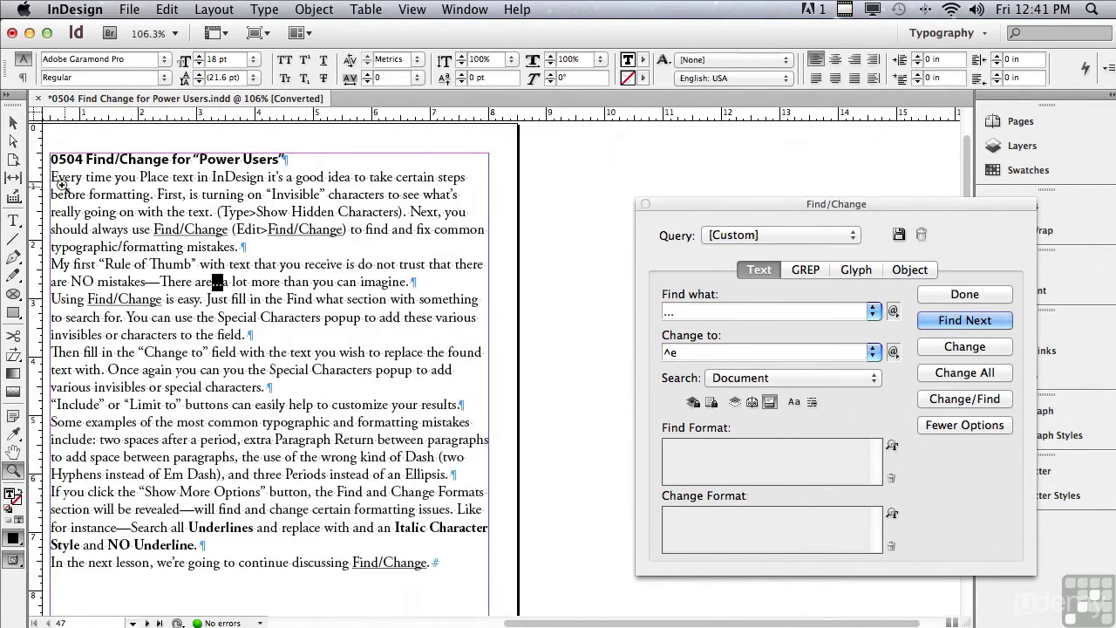
{"action": "left_click", "coordinate": [13, 123]}
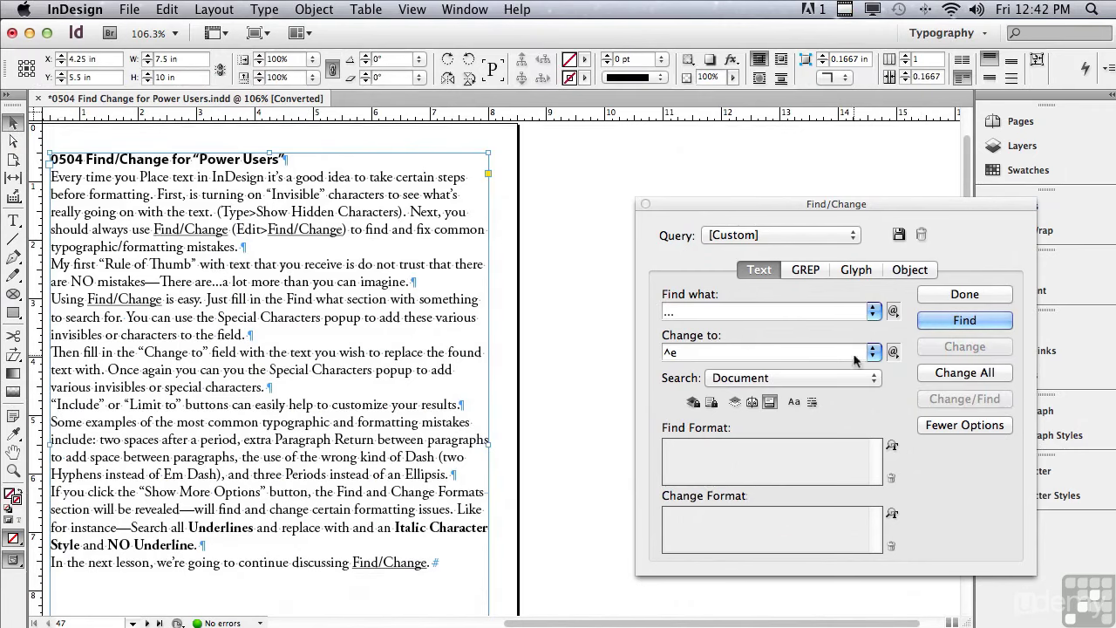
{"action": "left_click", "coordinate": [923, 373]}
{"action": "left_click", "coordinate": [716, 232]}
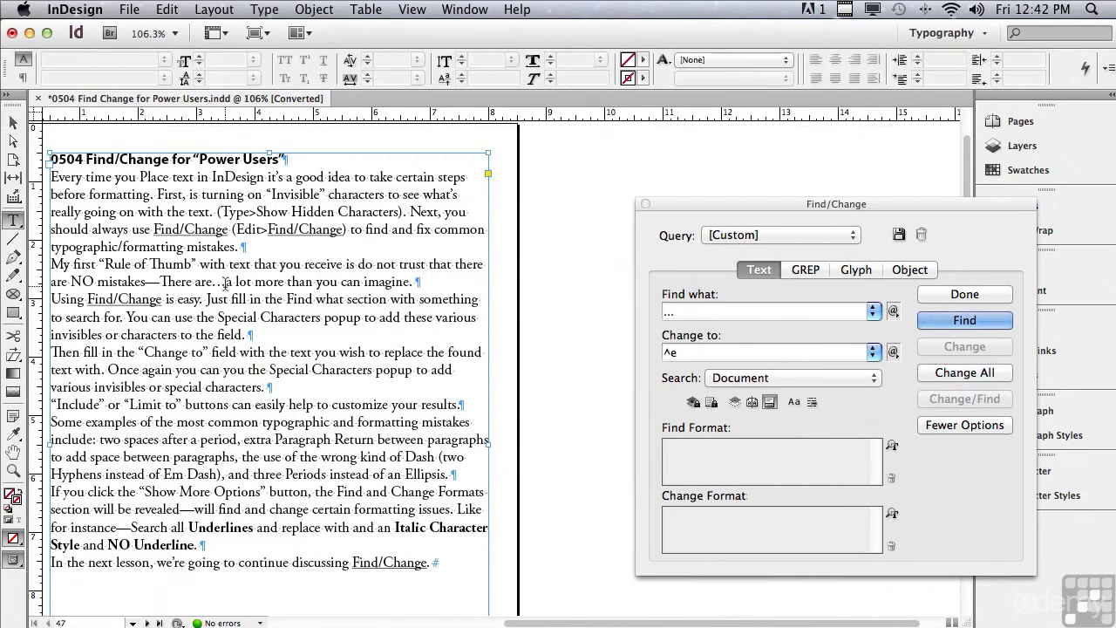
{"action": "left_click_drag", "start_coordinate": [213, 285], "coordinate": [226, 284]}
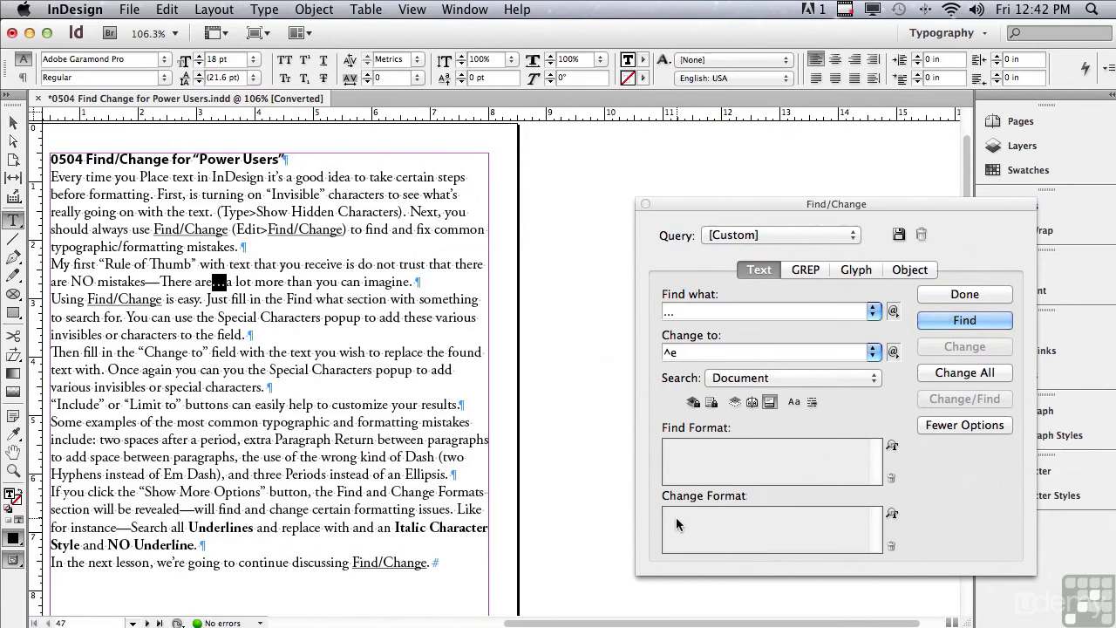
Clear the three periods from the find text and the ellipsis code from the replacement text
{"action": "left_click", "coordinate": [687, 316]}
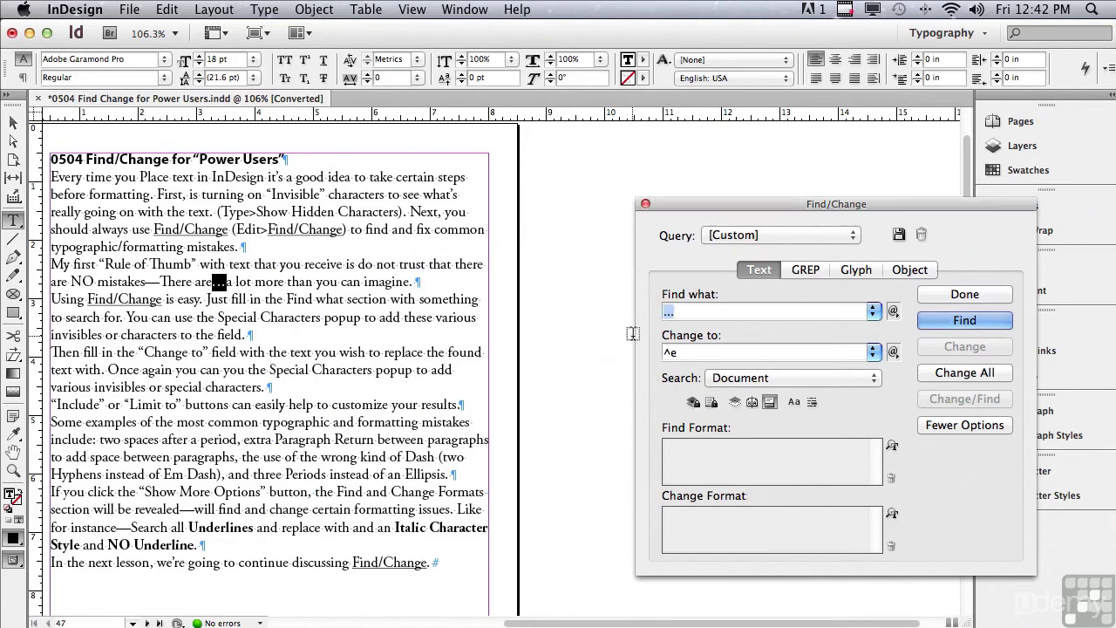
{"action": "key", "text": "BackSpace"}
{"action": "left_click_drag", "start_coordinate": [703, 352], "coordinate": [653, 350]}
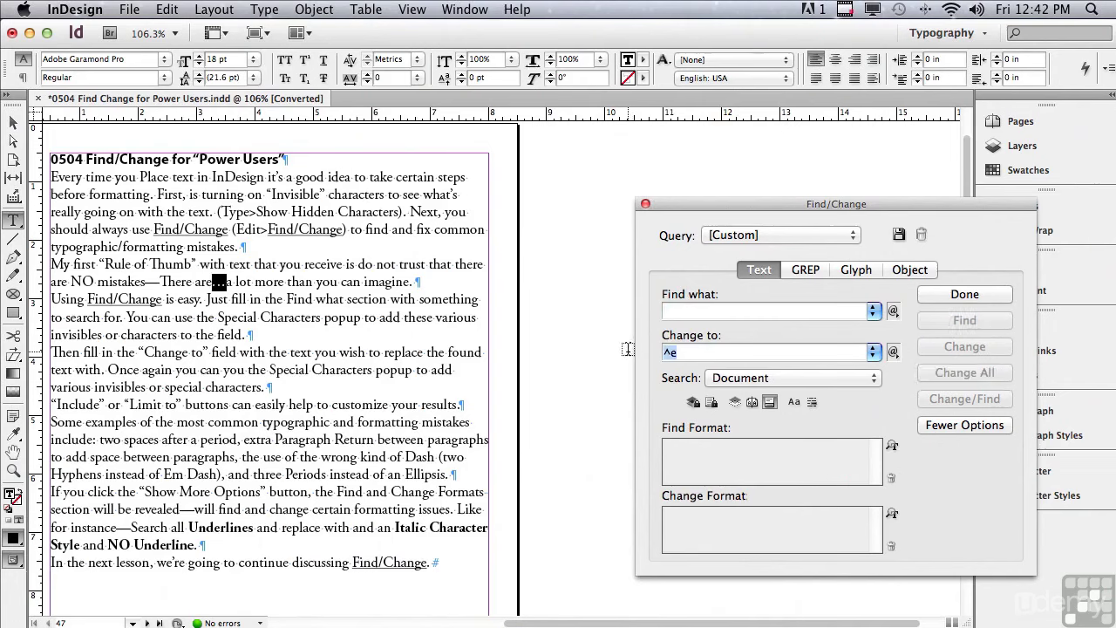
{"action": "key", "text": "BackSpace"}
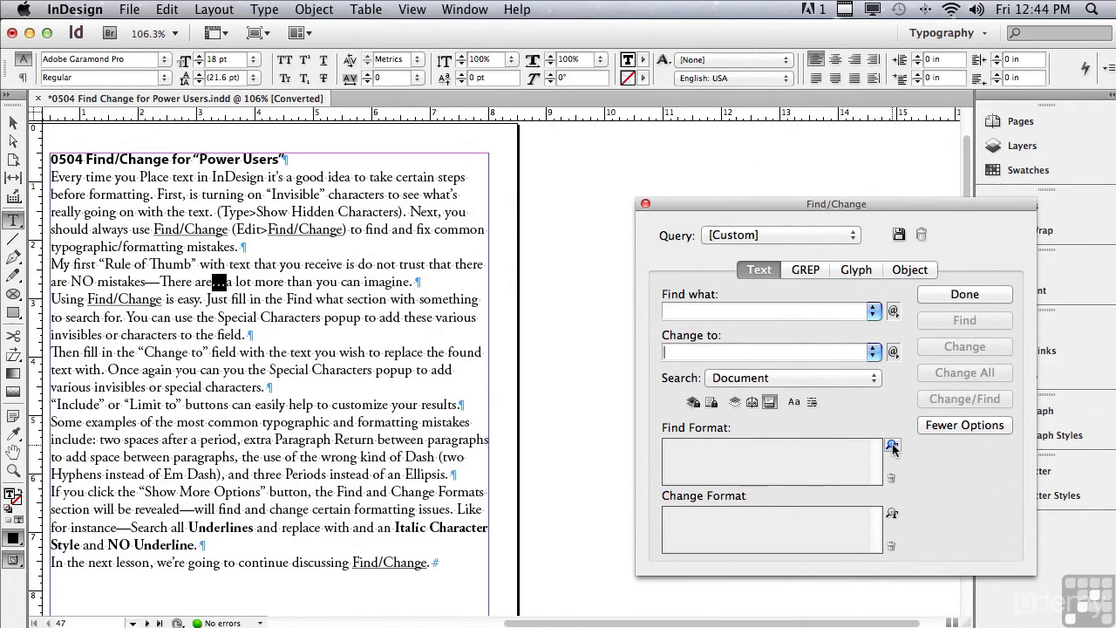
Set the find format to search for underlined text in the basic character formats
{"action": "left_click", "coordinate": [754, 462]}
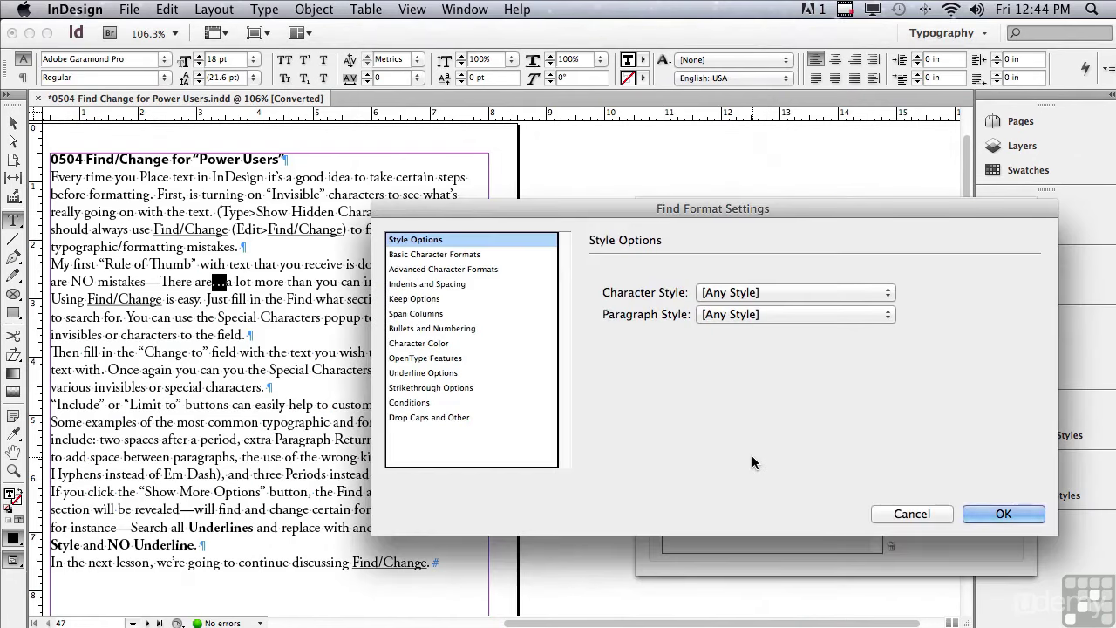
{"action": "left_click", "coordinate": [403, 255]}
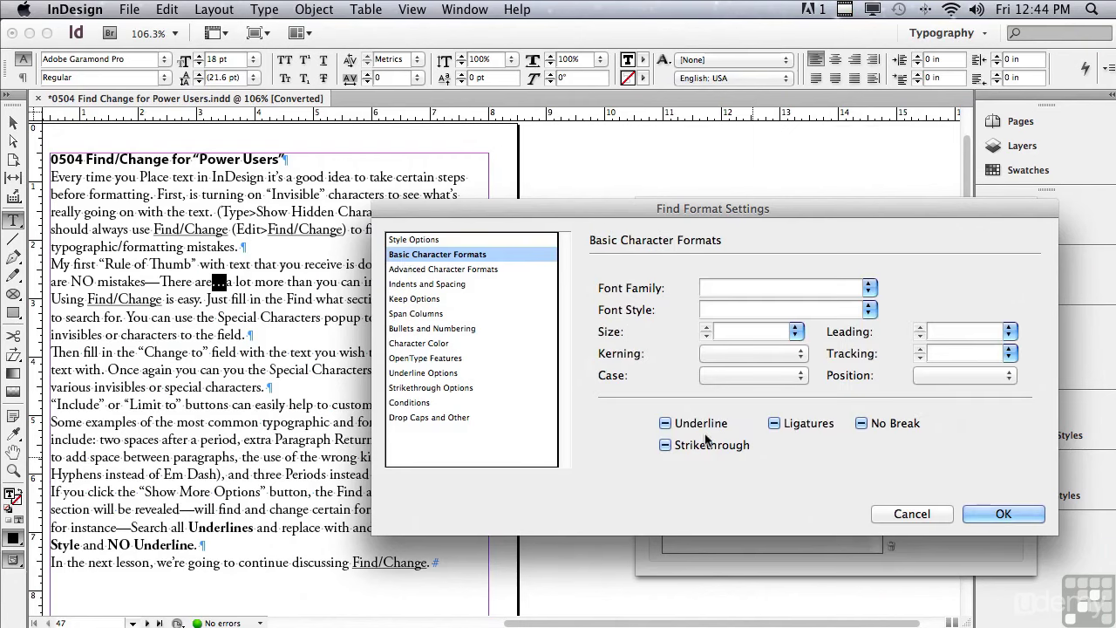
{"action": "left_click", "coordinate": [665, 424]}
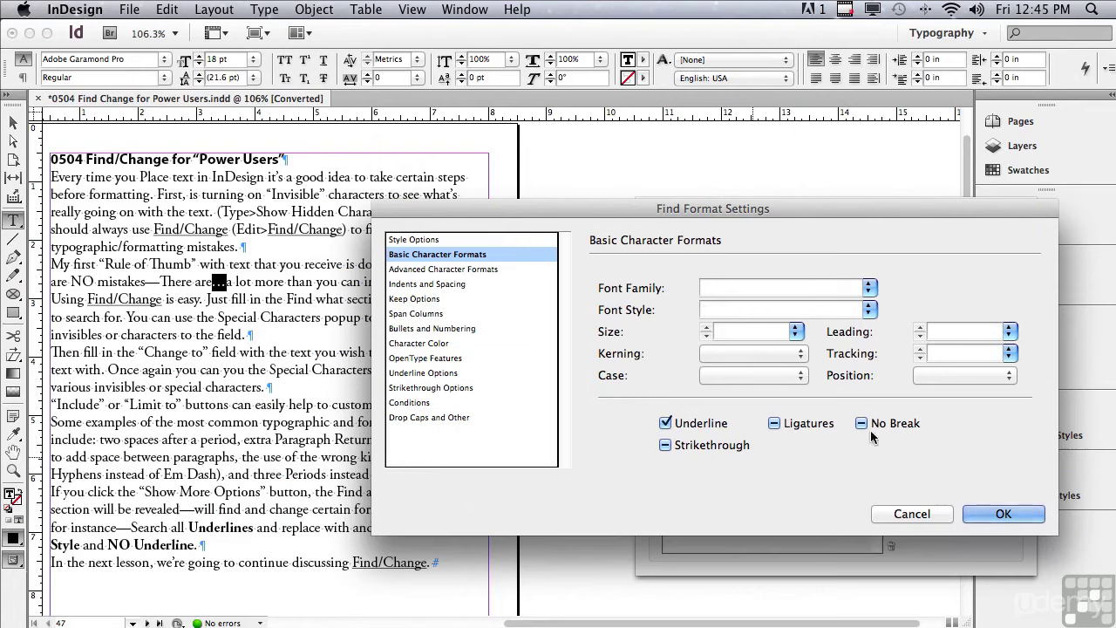
{"action": "left_click", "coordinate": [977, 515]}
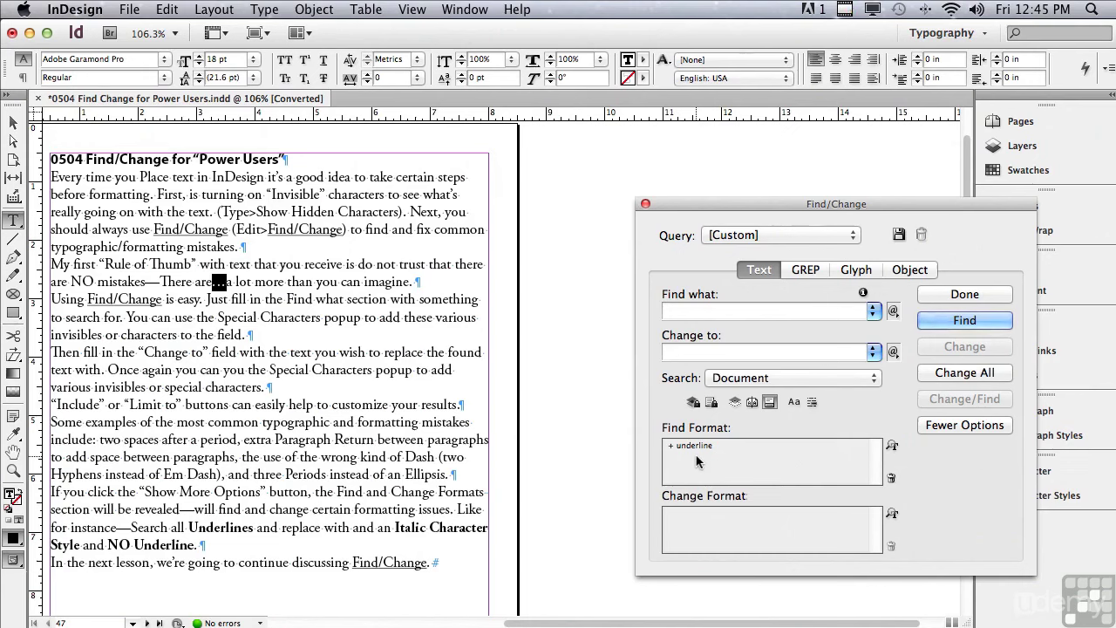
Set the change format to turn Underline off and apply the Italic font style
{"action": "left_click", "coordinate": [720, 510]}
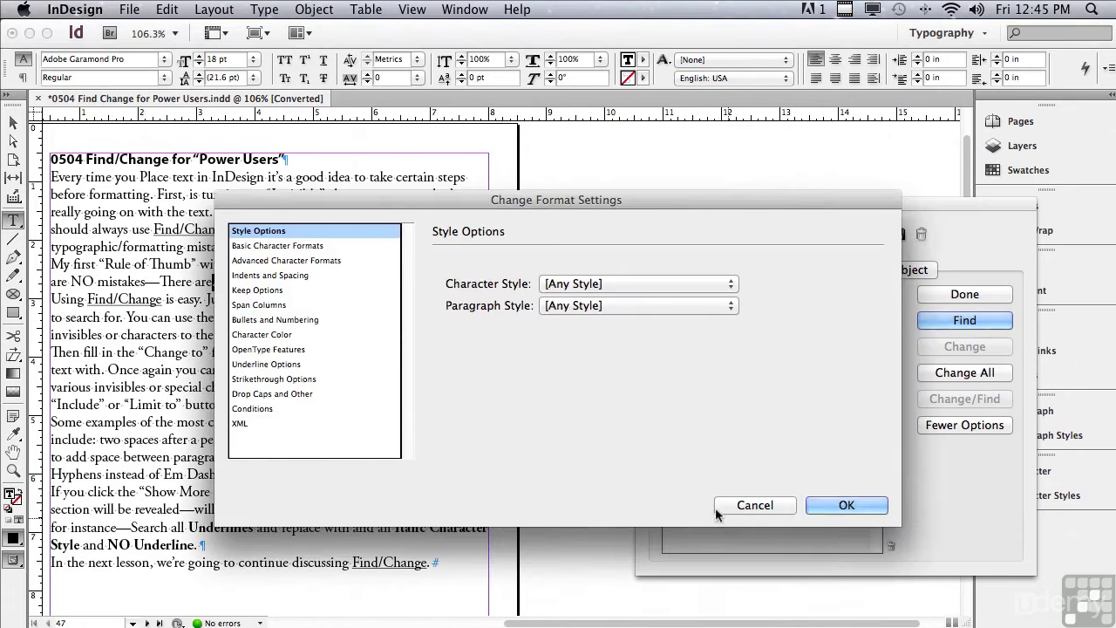
{"action": "left_click", "coordinate": [314, 247]}
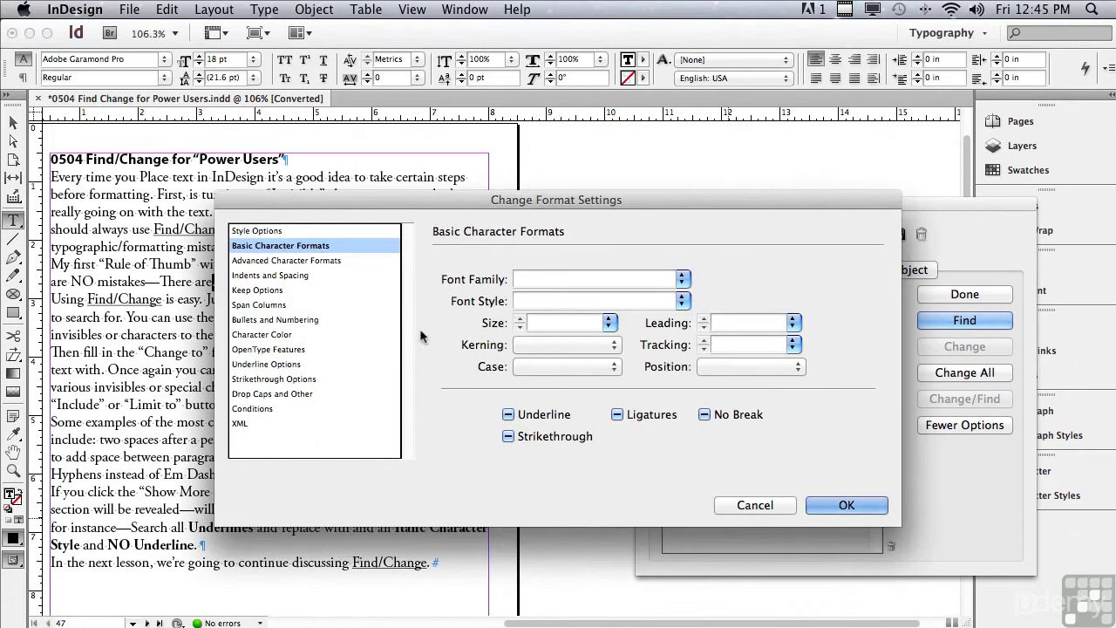
{"action": "left_click", "coordinate": [508, 415]}
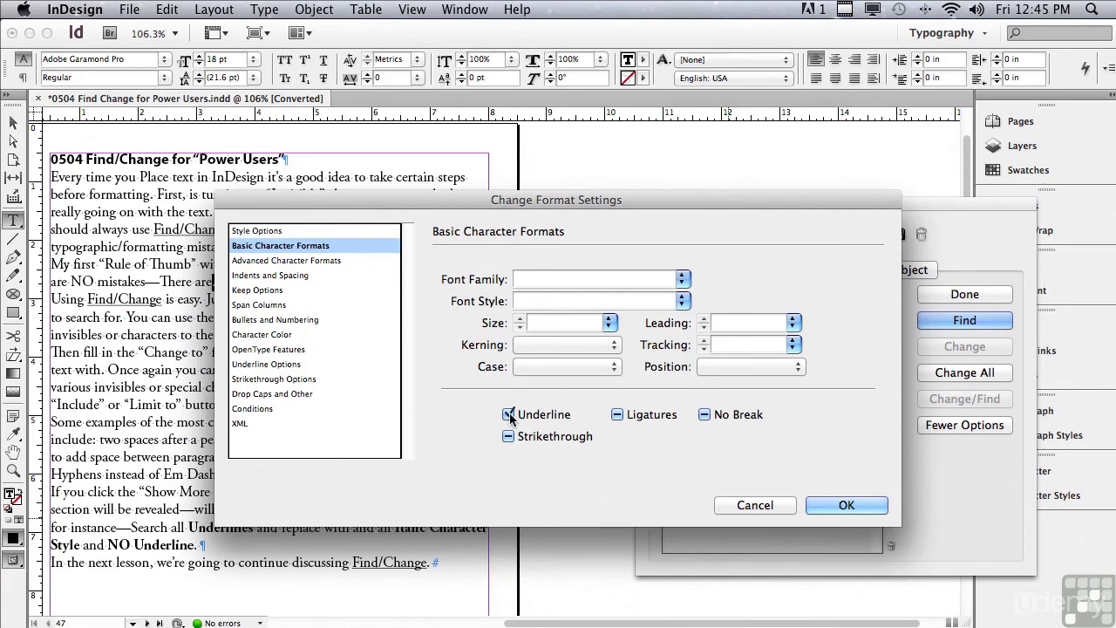
{"action": "left_click", "coordinate": [508, 415]}
{"action": "left_click", "coordinate": [681, 301]}
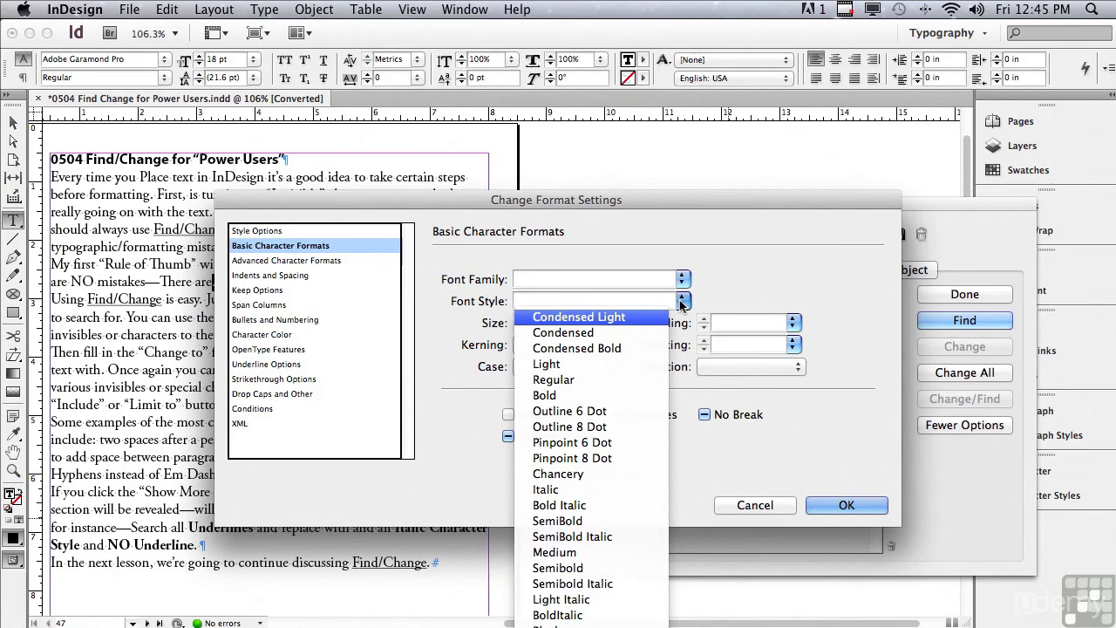
{"action": "left_click", "coordinate": [592, 492]}
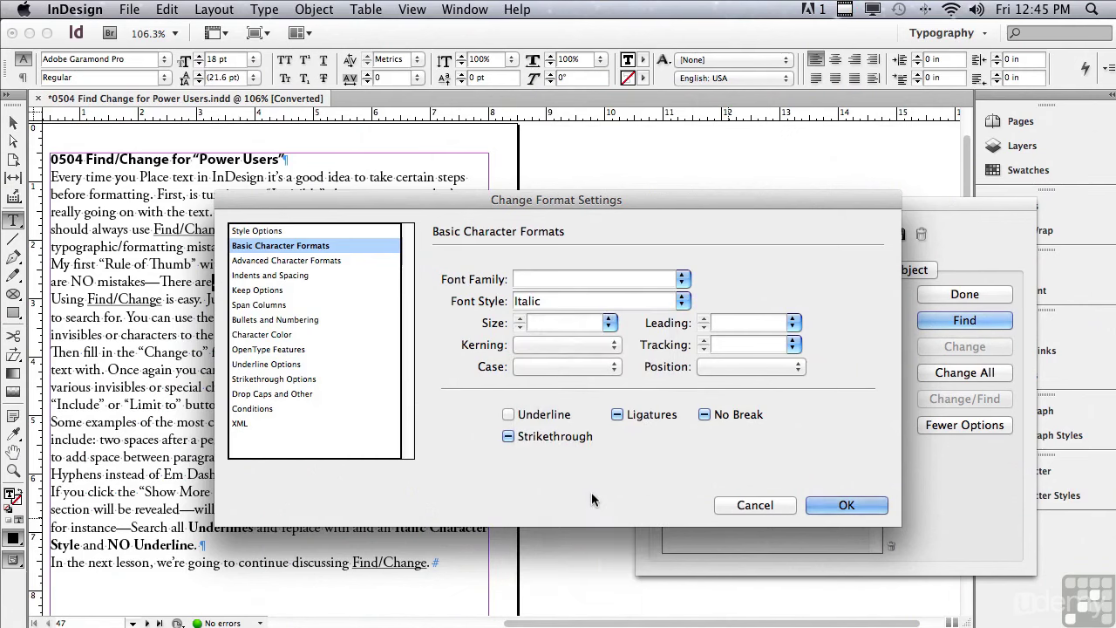
{"action": "left_click", "coordinate": [816, 510]}
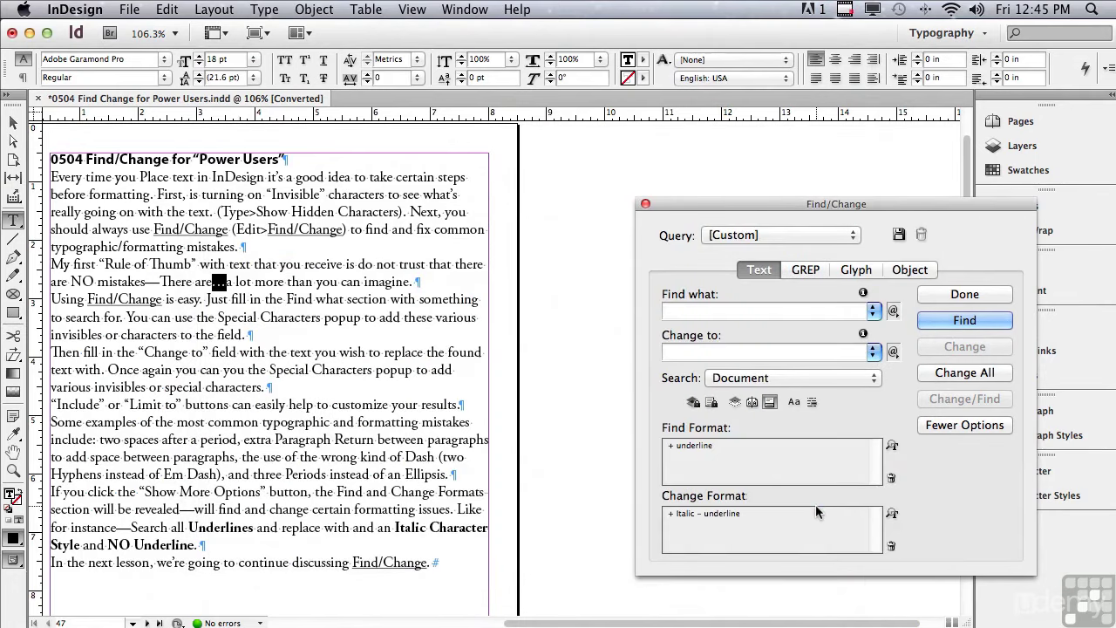
Change the underlined "Find/Change" after "Using" to non-underlined italic, and apply the same format replacement to all remaining underlined text in the document
{"action": "left_click", "coordinate": [943, 323]}
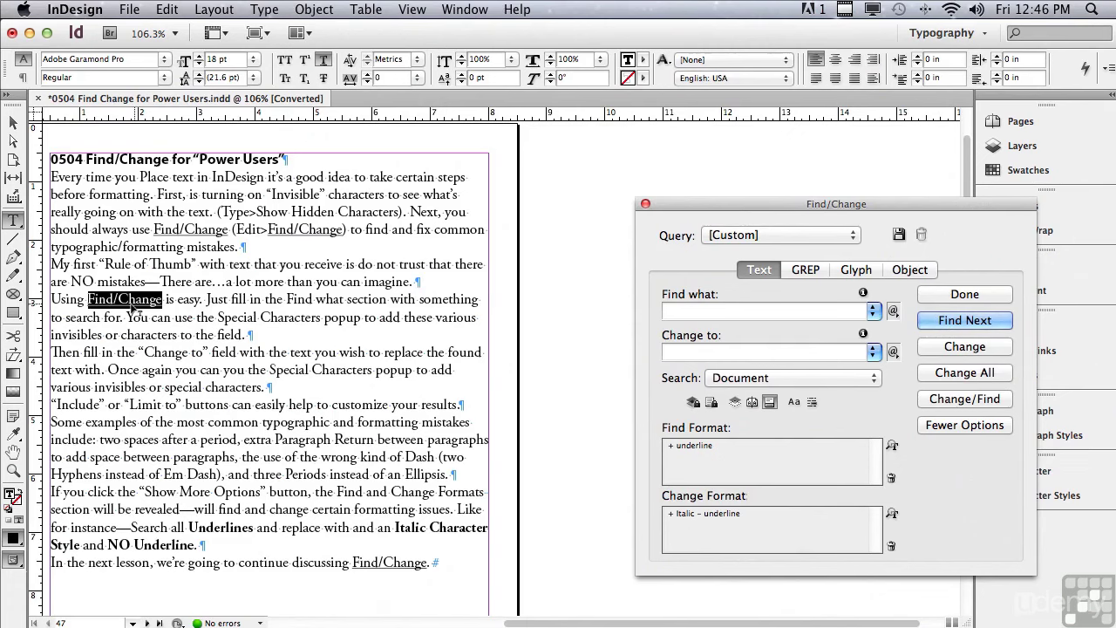
{"action": "left_click", "coordinate": [937, 346]}
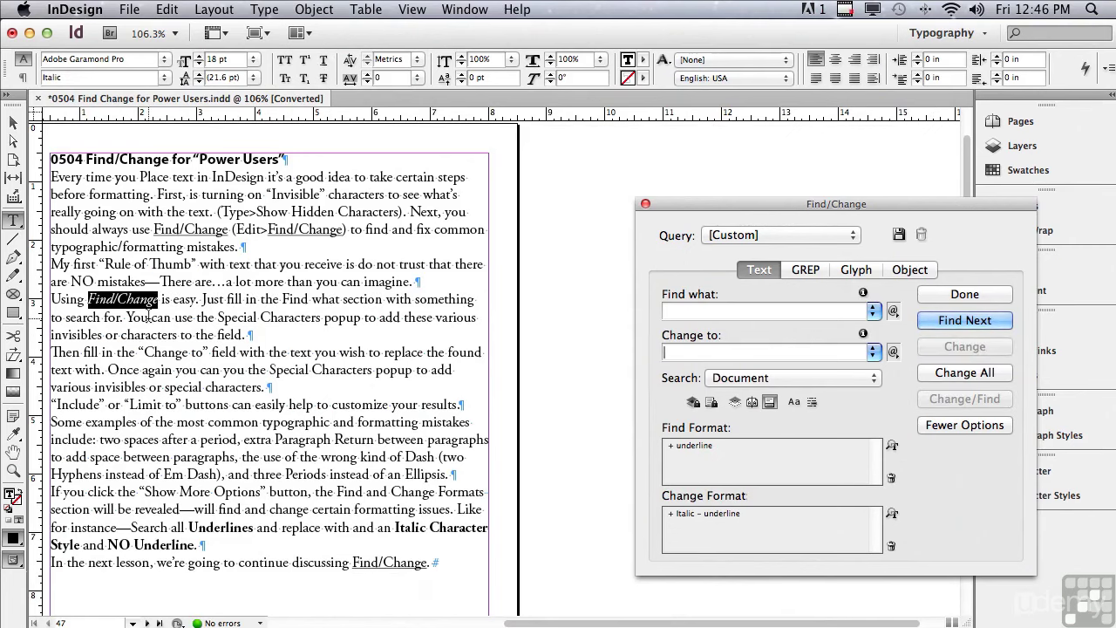
{"action": "left_click", "coordinate": [951, 374]}
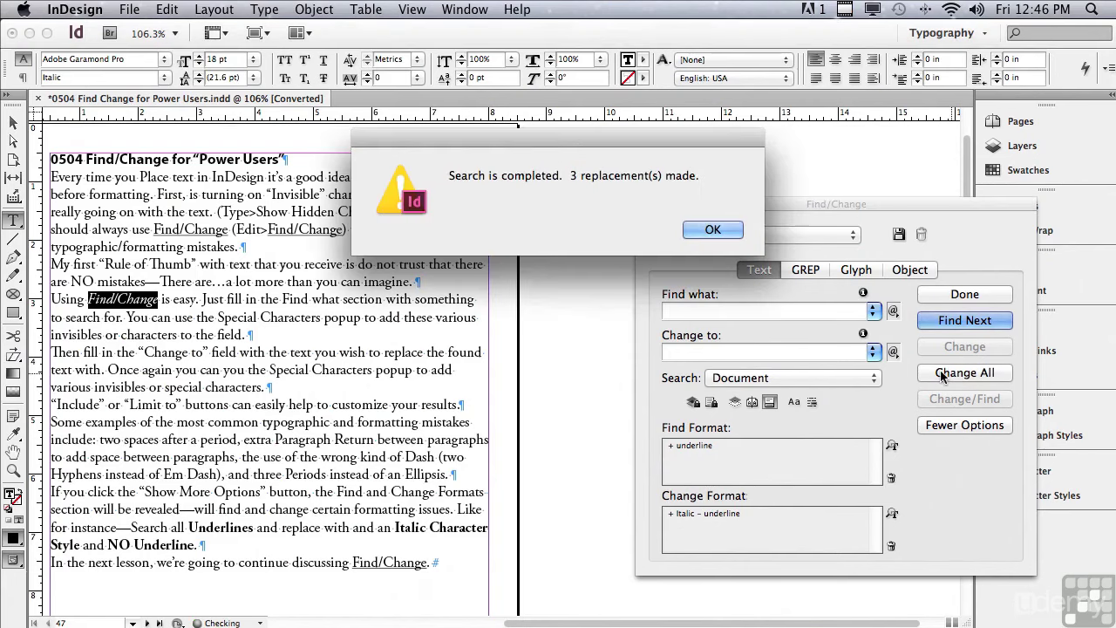
{"action": "left_click", "coordinate": [692, 230]}
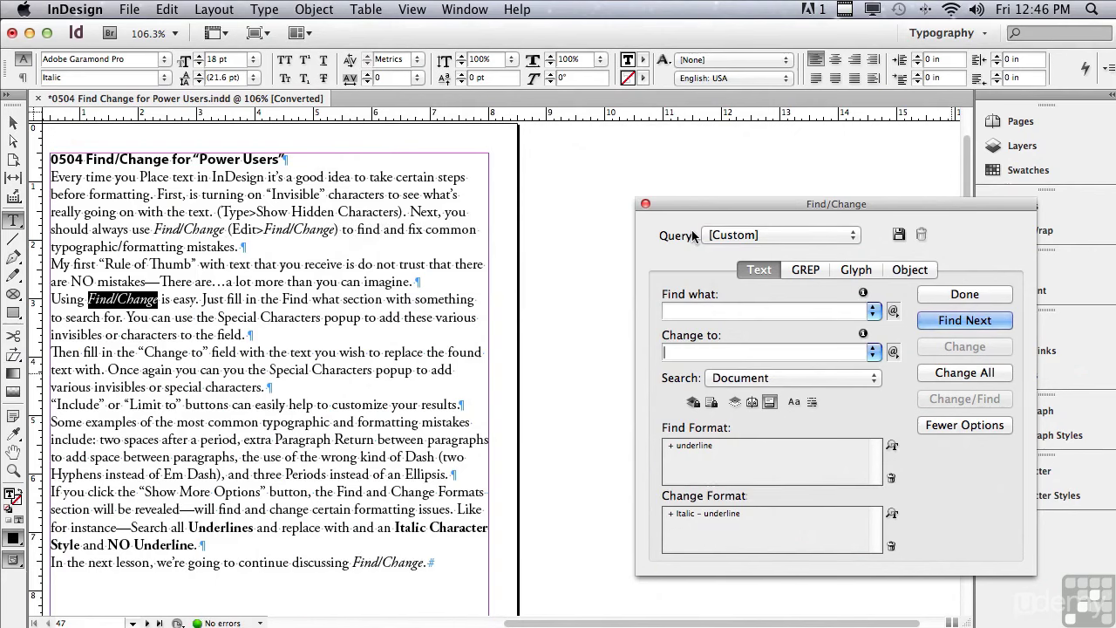
Clear the underline setting from the find format and the italic, no-underline settings from the change format
{"action": "left_click_drag", "start_coordinate": [607, 625], "coordinate": [571, 611]}
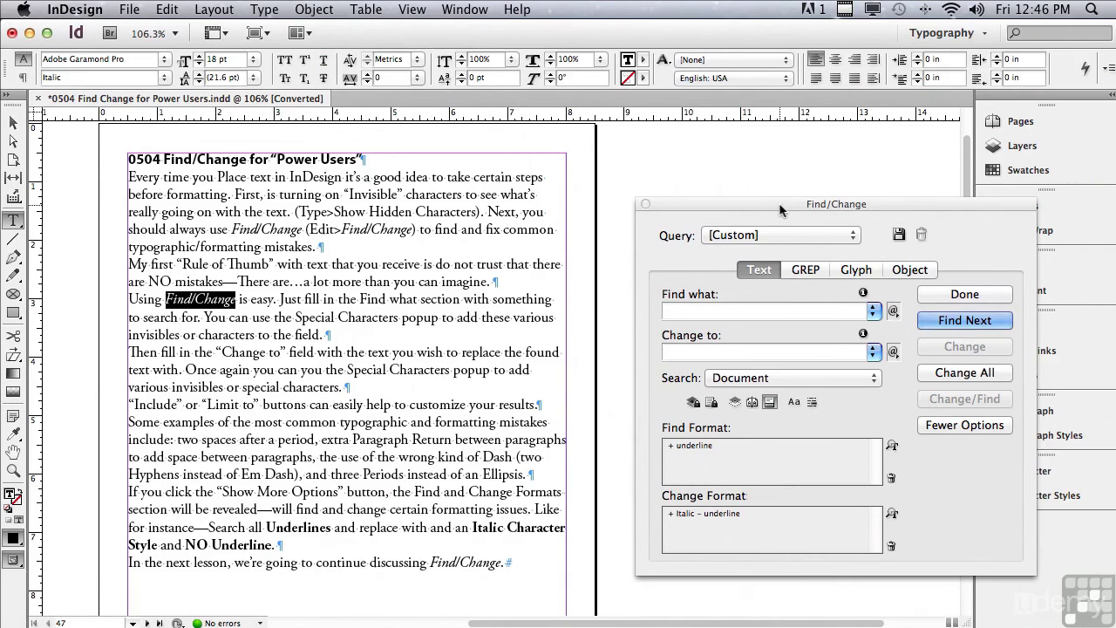
{"action": "left_click", "coordinate": [928, 426]}
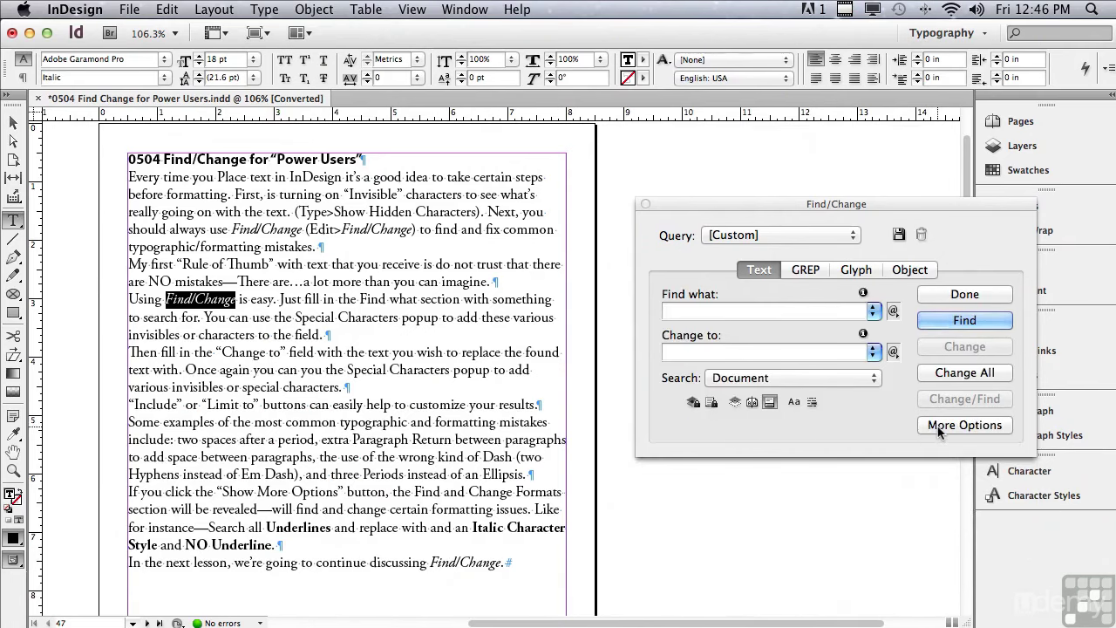
{"action": "left_click", "coordinate": [940, 430]}
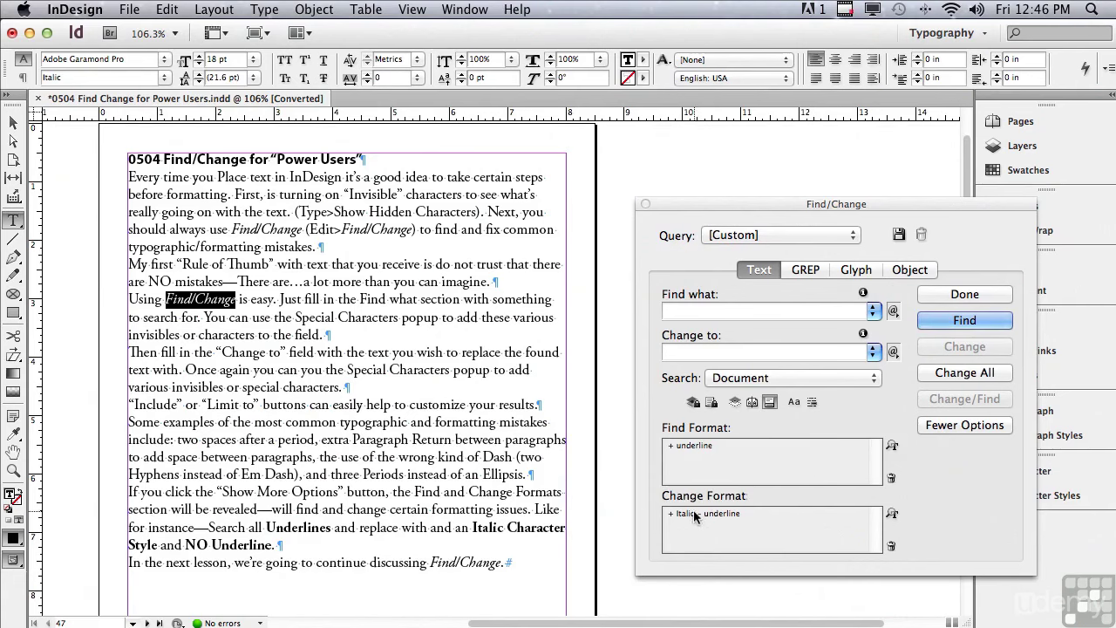
{"action": "left_click", "coordinate": [891, 478]}
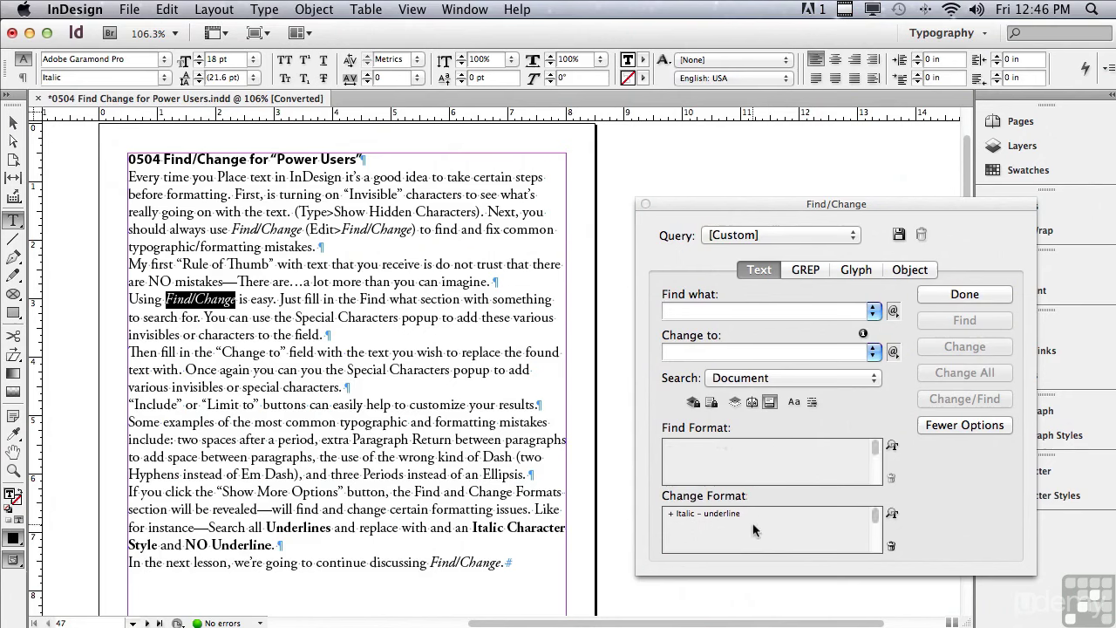
{"action": "left_click", "coordinate": [890, 547]}
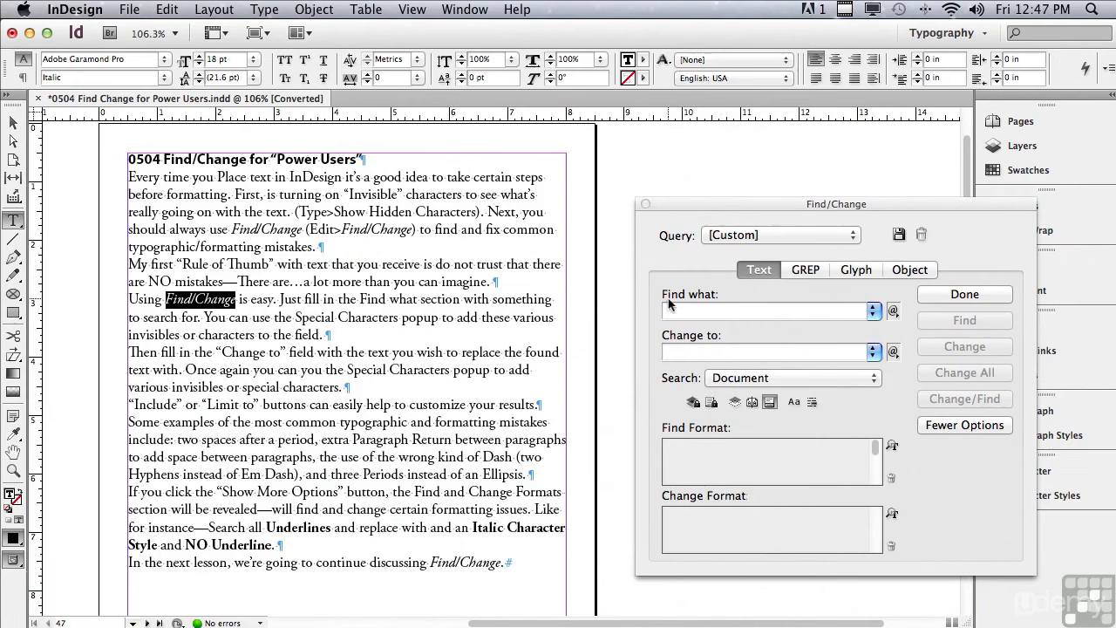